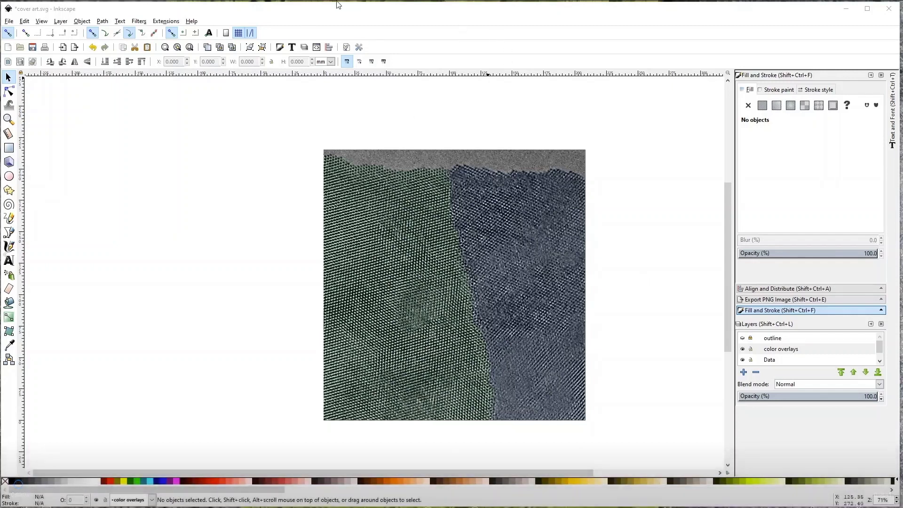
Step: Inspect the green, blue and white colour overlays on the cover art by selecting each one in turn
{"action": "scroll", "coordinate": [728, 278], "scroll_direction": "down", "scroll_amount": 1}
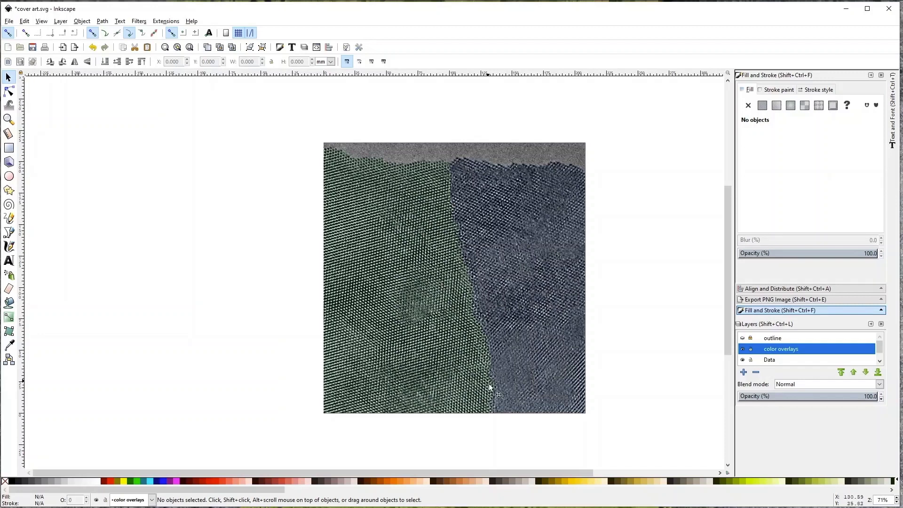
{"action": "left_click", "coordinate": [398, 265]}
{"action": "left_click", "coordinate": [288, 317]}
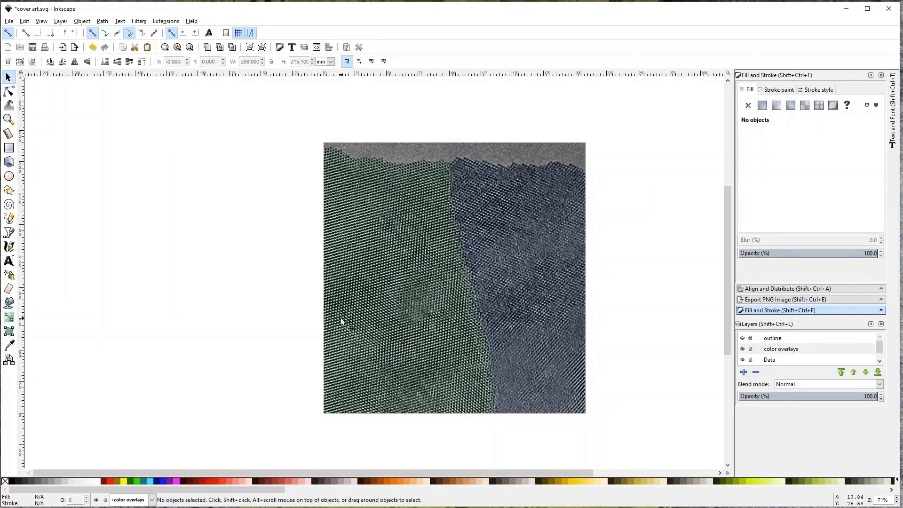
{"action": "double_click", "coordinate": [359, 310]}
{"action": "left_click", "coordinate": [390, 287]}
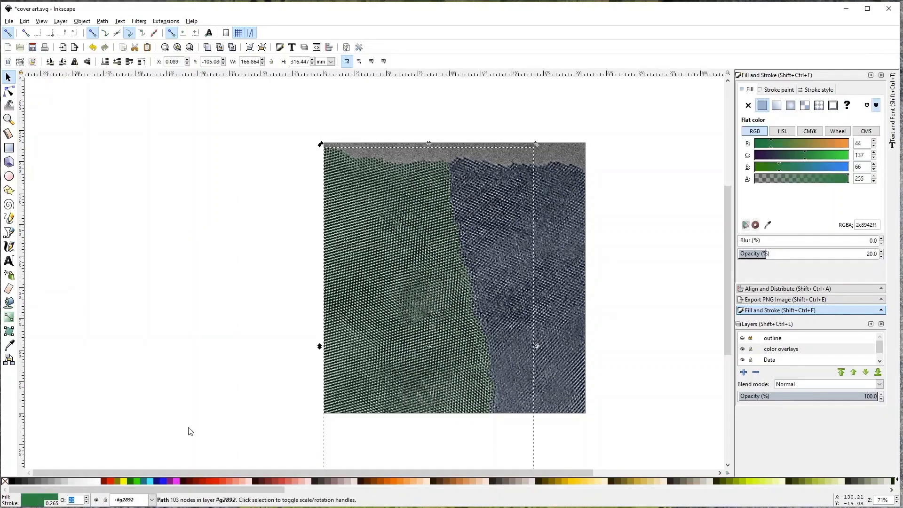
{"action": "left_click", "coordinate": [557, 326]}
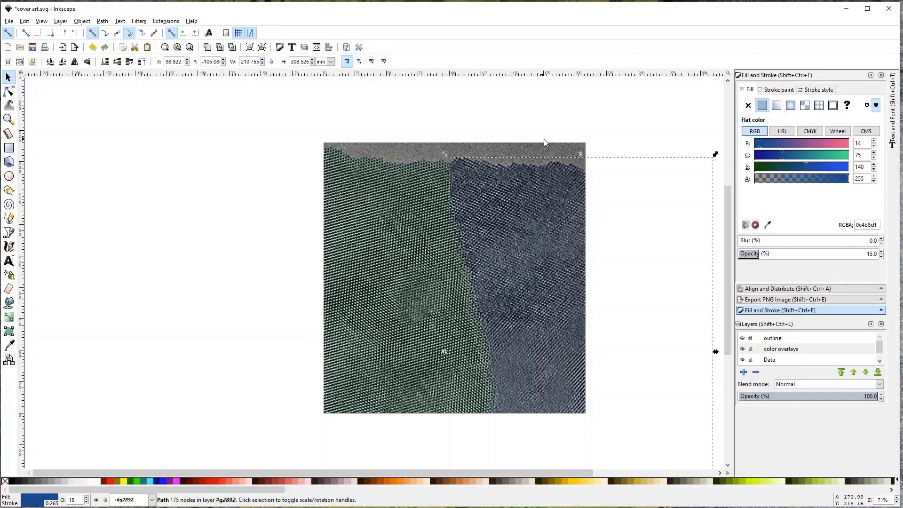
{"action": "left_click", "coordinate": [530, 150]}
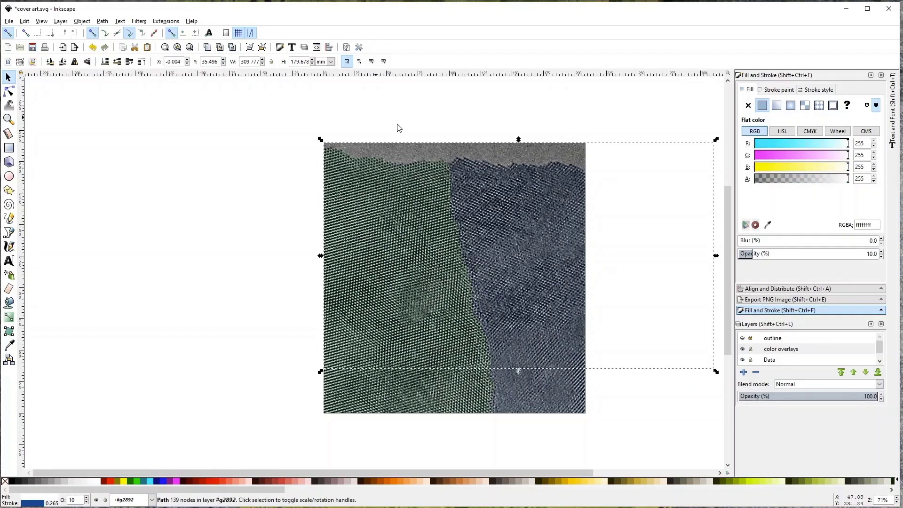
{"action": "left_click", "coordinate": [293, 158]}
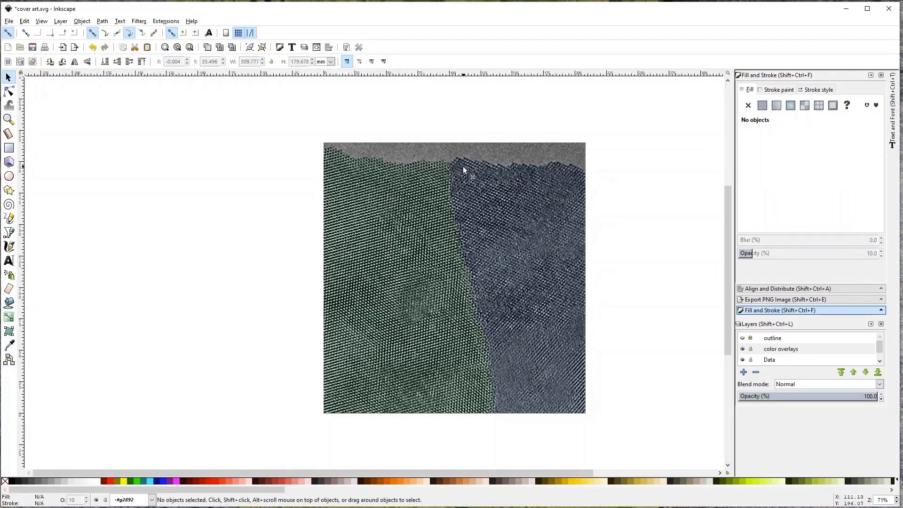
Step: Show the green overlay's path nodes, select those near its upper-left corner and examine how they follow the dark particles
{"action": "double_click", "coordinate": [410, 195]}
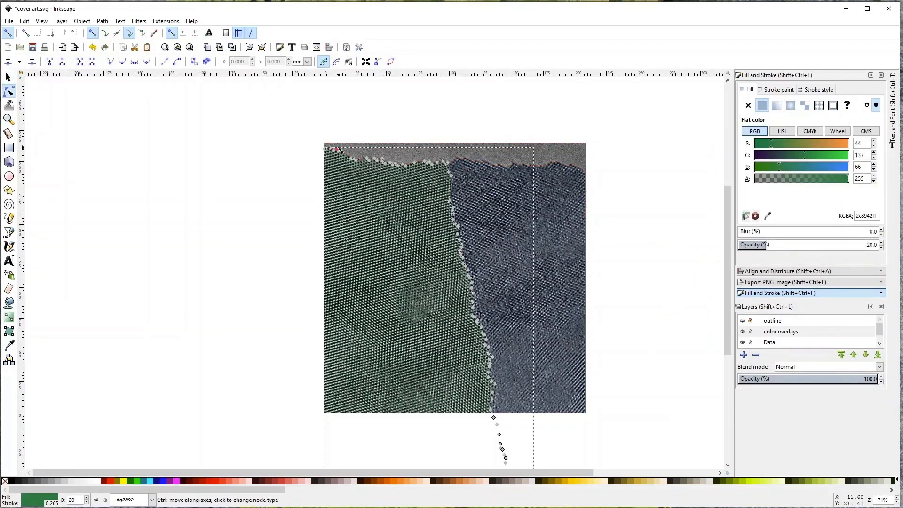
{"action": "left_click_drag", "start_coordinate": [341, 151], "coordinate": [323, 134]}
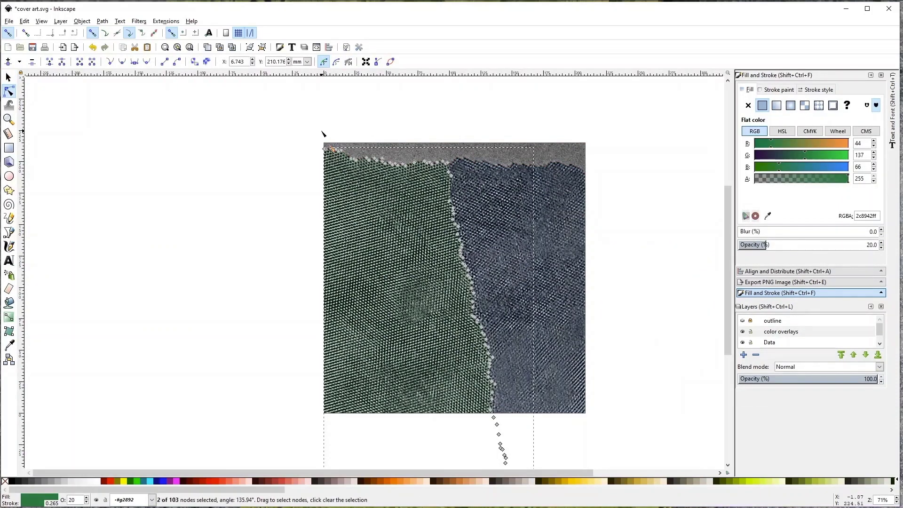
{"action": "left_click_drag", "start_coordinate": [372, 157], "coordinate": [310, 147]}
{"action": "scroll", "coordinate": [306, 151], "scroll_direction": "up", "scroll_amount": 2}
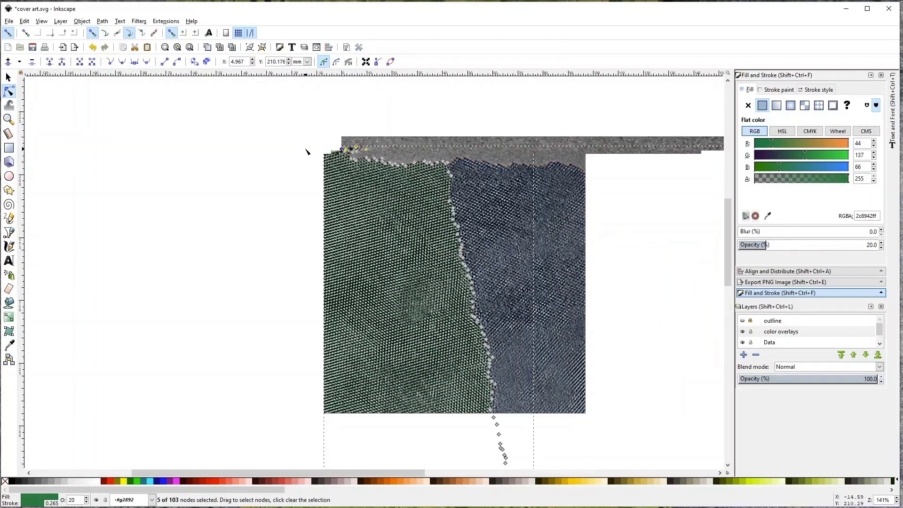
{"action": "scroll", "coordinate": [306, 152], "scroll_direction": "up", "scroll_amount": 3}
{"action": "scroll", "coordinate": [430, 229], "scroll_direction": "up", "scroll_amount": 2}
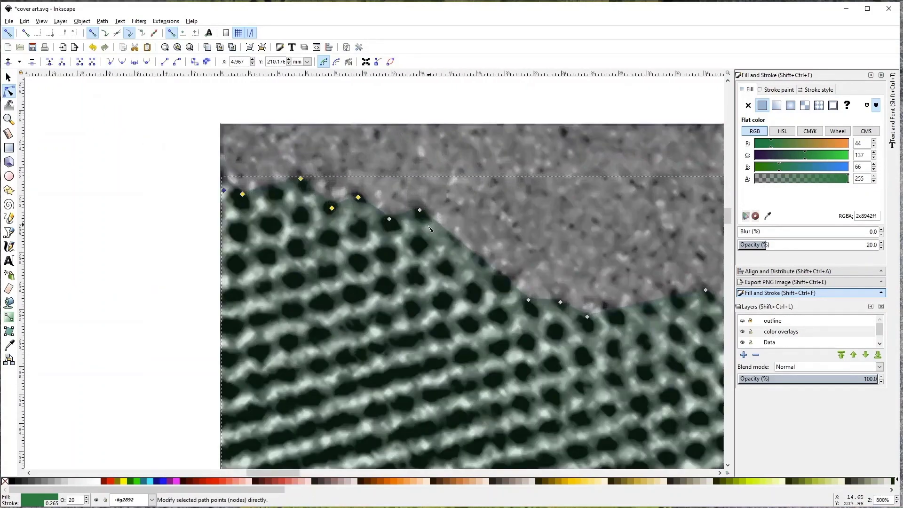
{"action": "scroll", "coordinate": [430, 229], "scroll_direction": "up", "scroll_amount": 2}
{"action": "scroll", "coordinate": [389, 229], "scroll_direction": "left", "scroll_amount": 6}
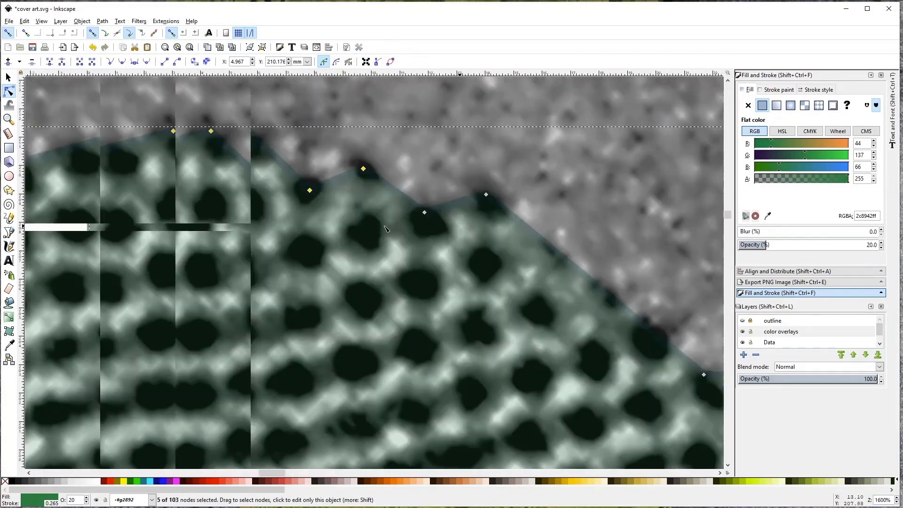
{"action": "scroll", "coordinate": [385, 228], "scroll_direction": "right", "scroll_amount": 2}
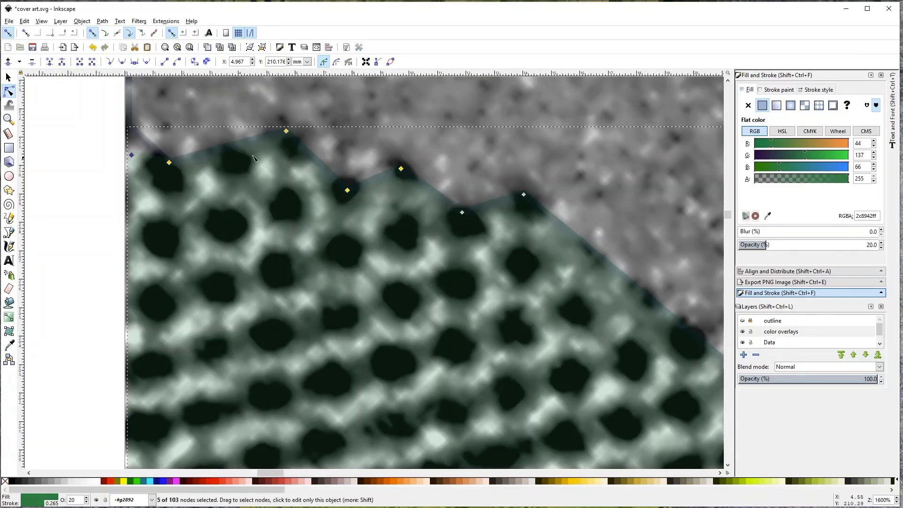
Step: Examine the nodes and straight segments tracing the green overlay's upper edge, finishing with the whole cover image in view
{"action": "scroll", "coordinate": [188, 164], "scroll_direction": "down", "scroll_amount": 3, "text": "ctrl"}
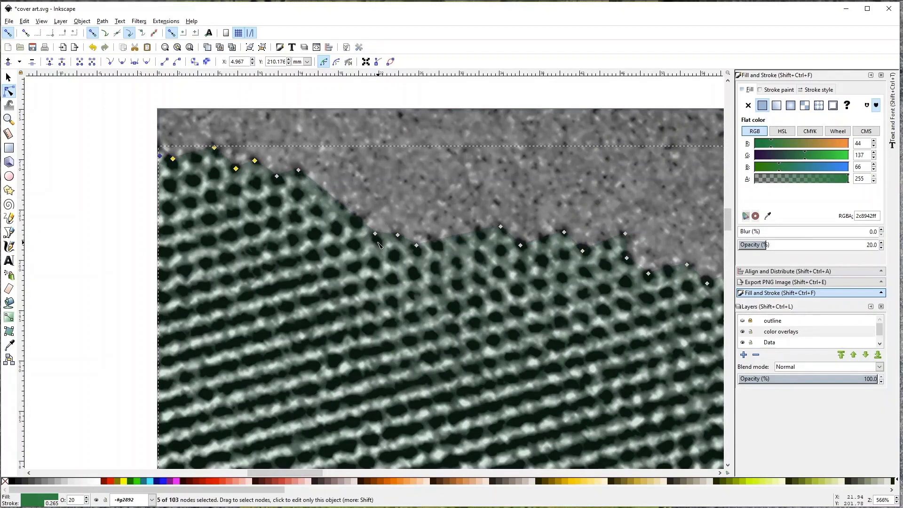
{"action": "scroll", "coordinate": [152, 202], "scroll_direction": "right", "scroll_amount": 1}
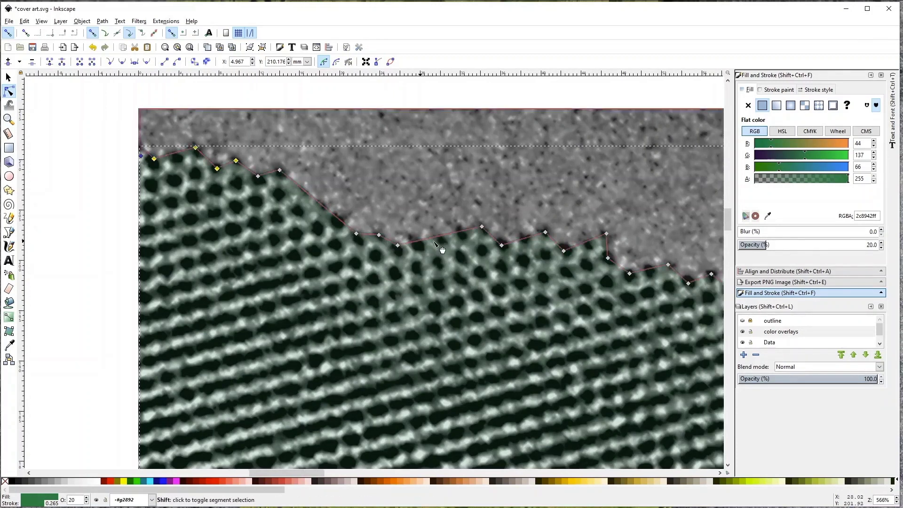
{"action": "scroll", "coordinate": [374, 228], "scroll_direction": "down", "scroll_amount": 1, "text": "ctrl"}
{"action": "scroll", "coordinate": [394, 247], "scroll_direction": "right", "scroll_amount": 4}
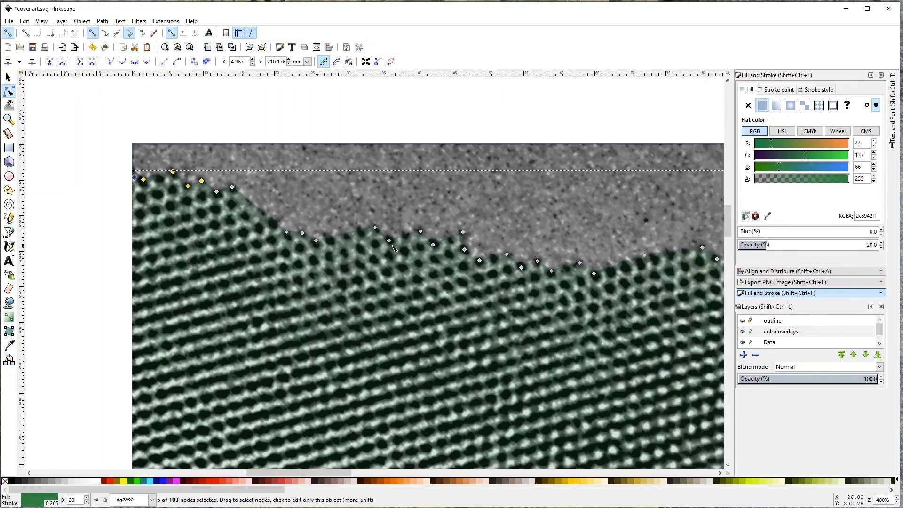
{"action": "scroll", "coordinate": [346, 232], "scroll_direction": "up", "scroll_amount": 2, "text": "ctrl"}
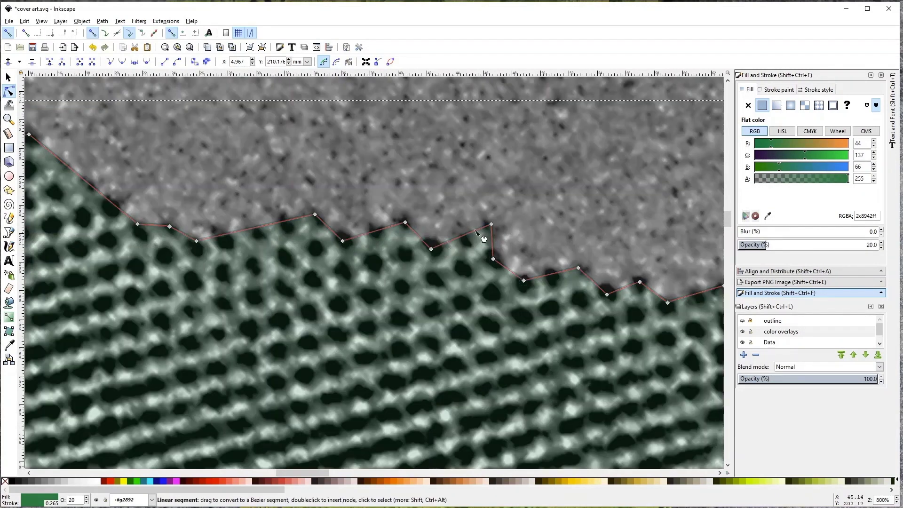
{"action": "scroll", "coordinate": [317, 266], "scroll_direction": "right", "scroll_amount": 4}
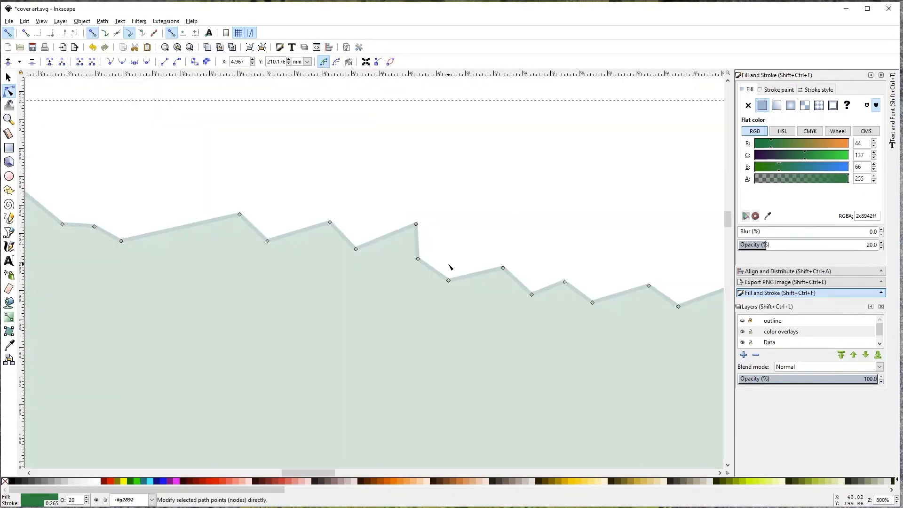
{"action": "scroll", "coordinate": [527, 281], "scroll_direction": "down", "scroll_amount": 2, "text": "ctrl"}
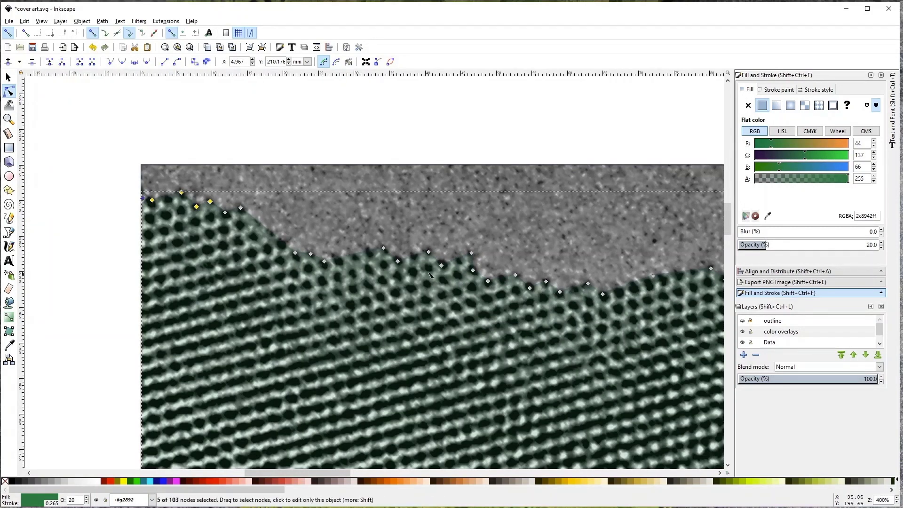
{"action": "scroll", "coordinate": [431, 293], "scroll_direction": "down", "scroll_amount": 2, "text": "ctrl"}
{"action": "scroll", "coordinate": [269, 247], "scroll_direction": "down", "scroll_amount": 3, "text": "ctrl"}
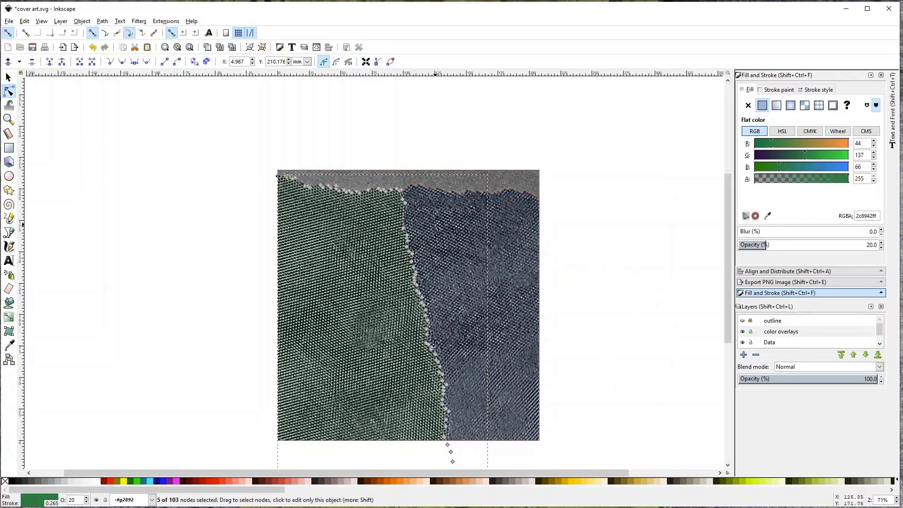
{"action": "scroll", "coordinate": [489, 207], "scroll_direction": "down", "scroll_amount": 2}
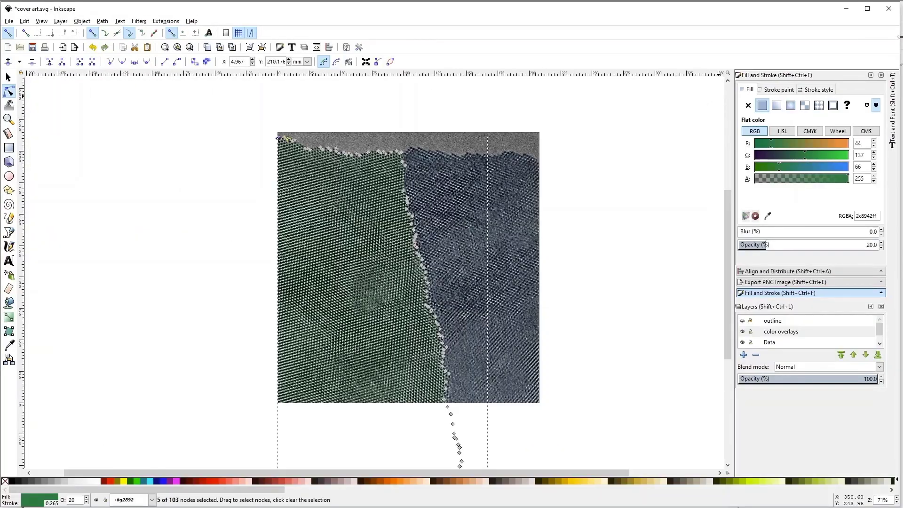
Step: Close the cover art document and fit the new blank document's window to the screen
{"action": "left_click", "coordinate": [888, 9]}
{"action": "left_click", "coordinate": [388, 295]}
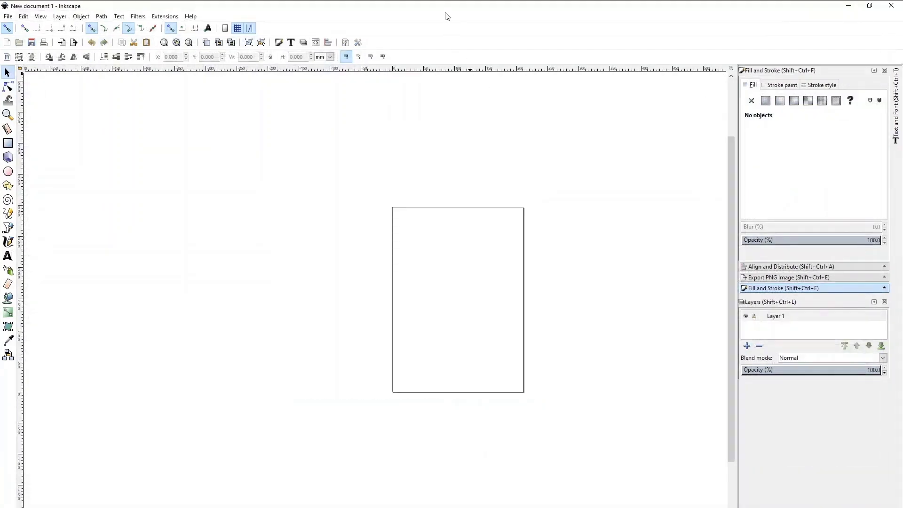
{"action": "left_click_drag", "start_coordinate": [444, 9], "coordinate": [113, 12]}
{"action": "left_click_drag", "start_coordinate": [320, 237], "coordinate": [887, 503]}
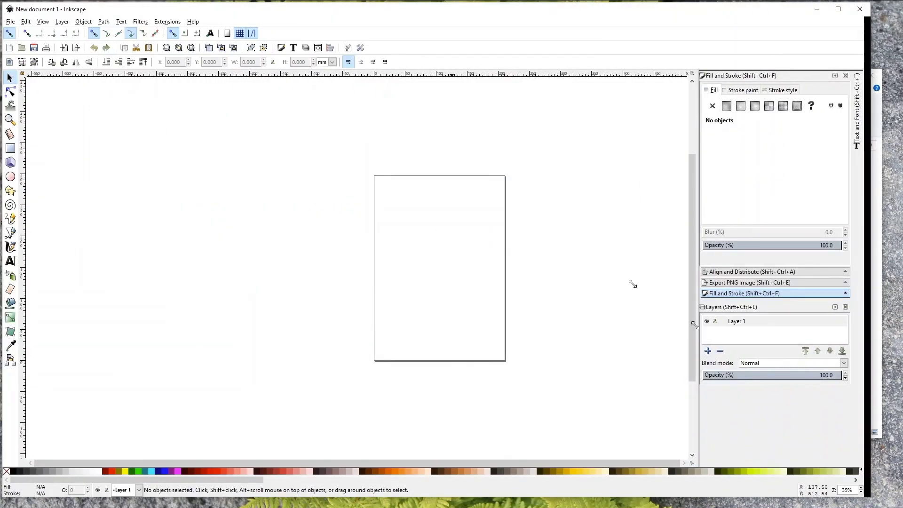
{"action": "double_click", "coordinate": [393, 13]}
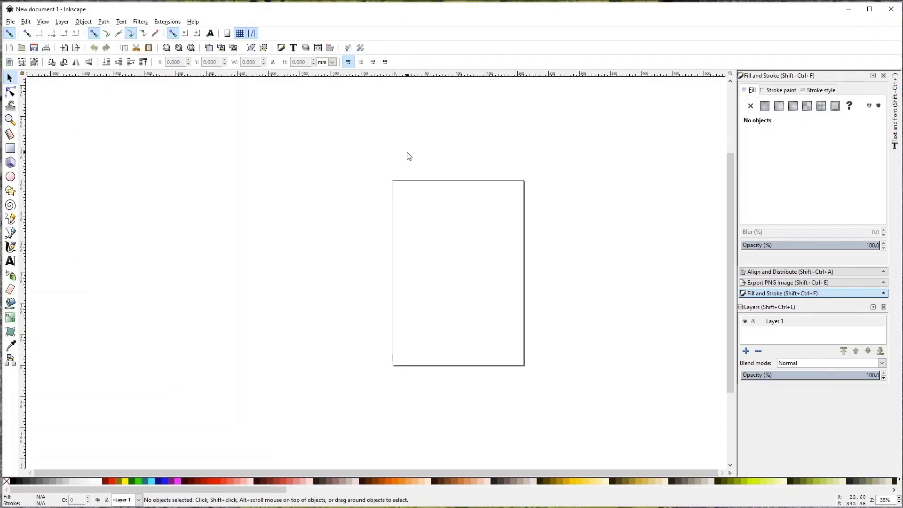
Step: Set the document's custom page size to 6.5 in wide by 6.5 in high
{"action": "key", "text": "ctrl+shift+d"}
{"action": "left_click_drag", "start_coordinate": [840, 36], "coordinate": [615, 53]}
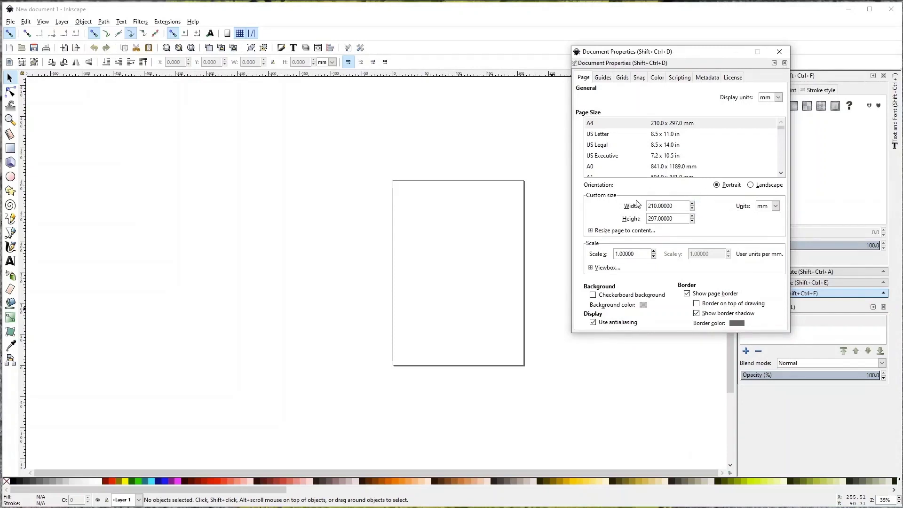
{"action": "left_click", "coordinate": [775, 206]}
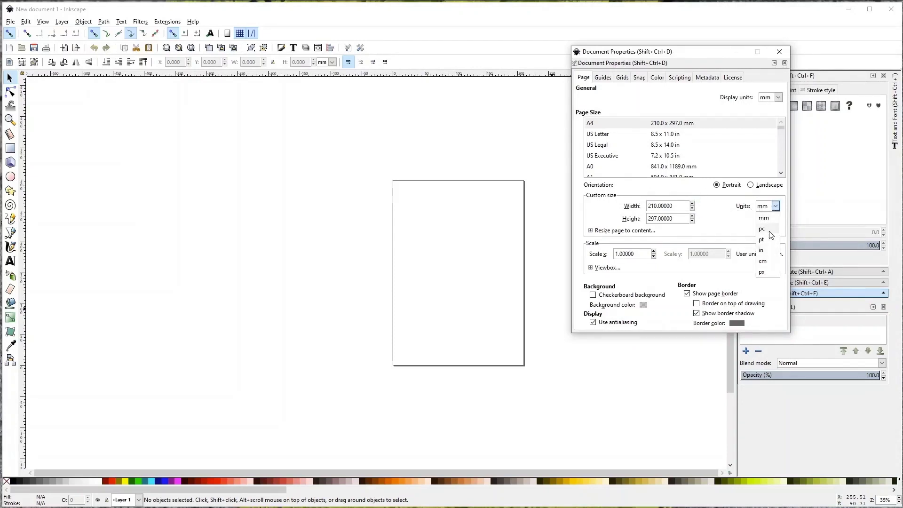
{"action": "left_click", "coordinate": [771, 251]}
{"action": "double_click", "coordinate": [662, 205]}
{"action": "type", "text": "6.5"}
{"action": "key", "text": "Tab"}
{"action": "type", "text": "6.5"}
{"action": "key", "text": "Return"}
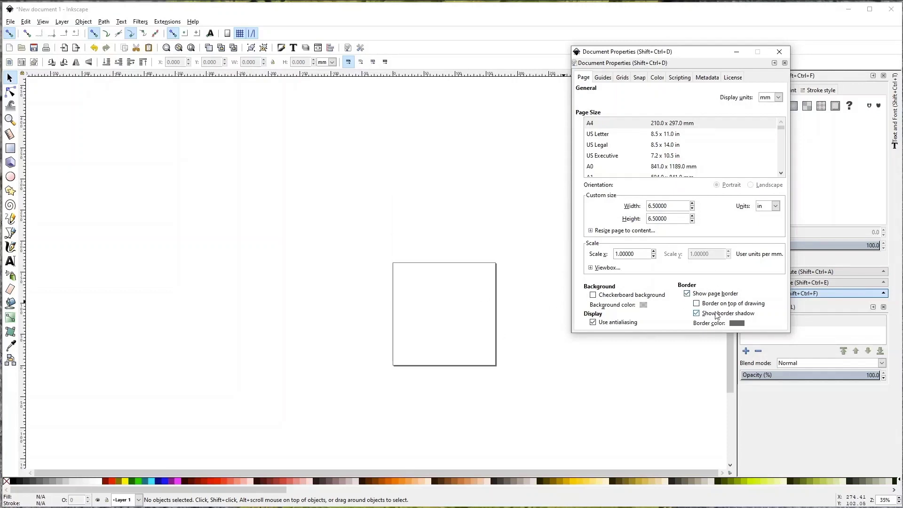
Step: Turn off the page border shadow, close the document properties and set the zoom to 100%
{"action": "left_click", "coordinate": [714, 313]}
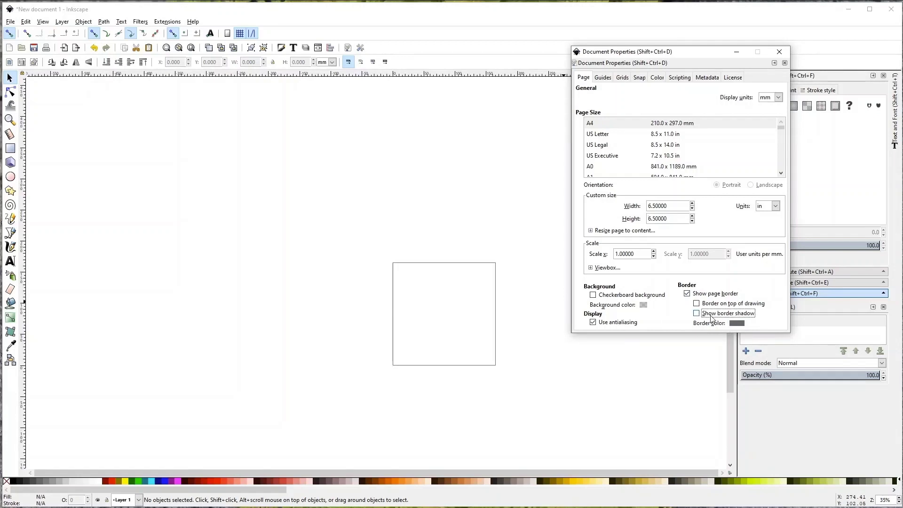
{"action": "left_click", "coordinate": [777, 53]}
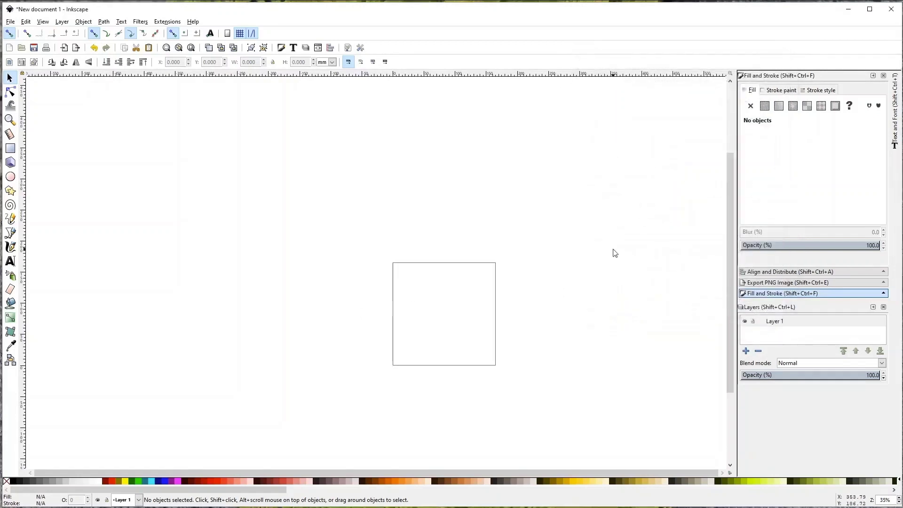
{"action": "key", "text": "5"}
{"action": "key", "text": "1"}
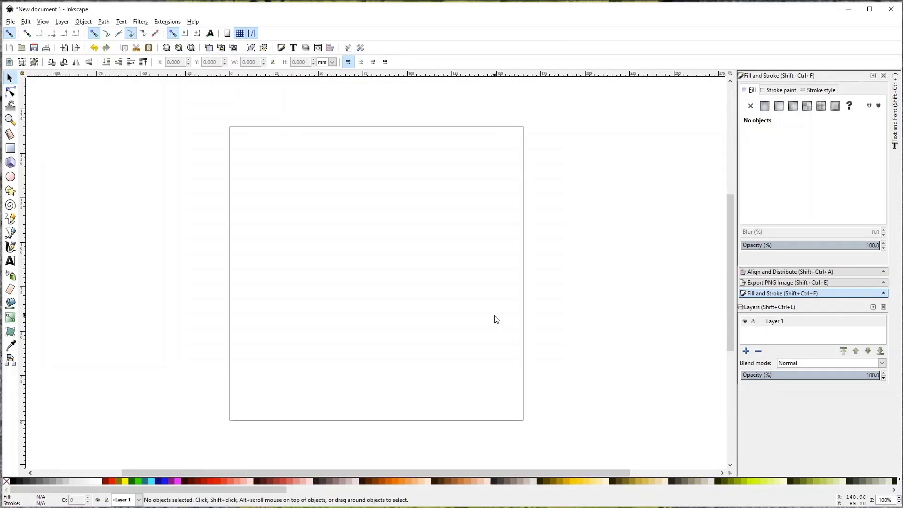
{"action": "key", "text": "alt+Tab"}
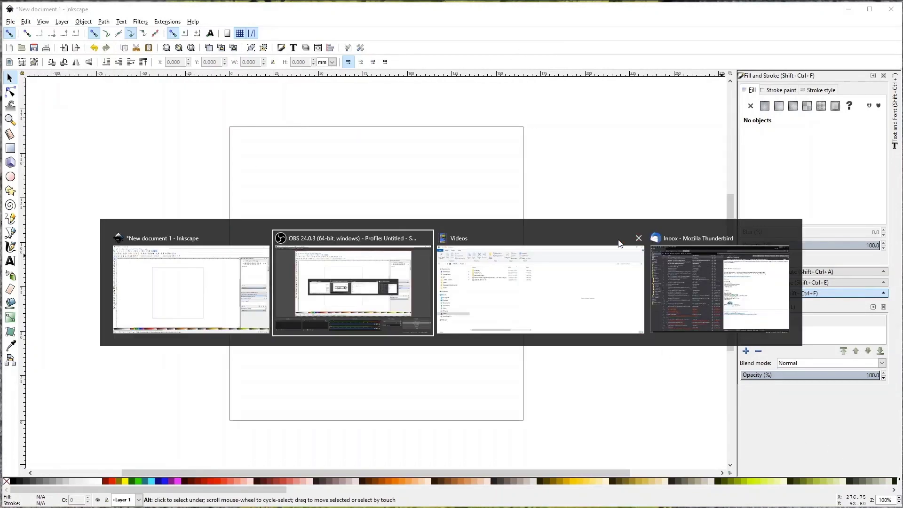
{"action": "left_click", "coordinate": [632, 241]}
{"action": "left_click", "coordinate": [832, 78]}
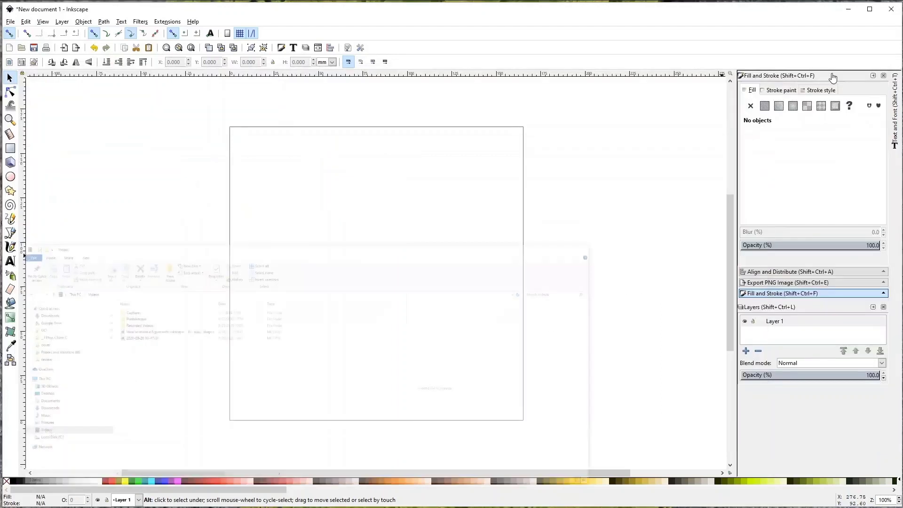
Step: Switch to File Explorer and bring the grain micrograph with the 5 µm scale bar into the new Inkscape document
{"action": "key", "text": "alt+Tab"}
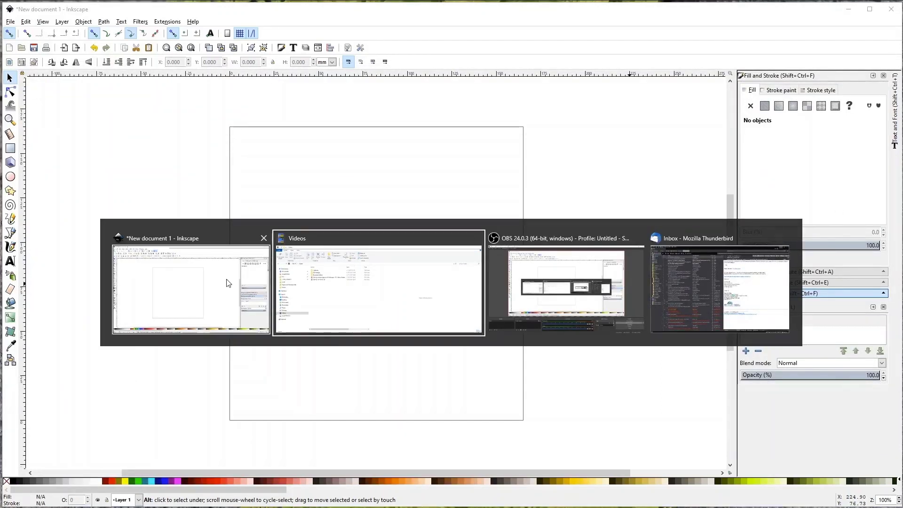
{"action": "left_click", "coordinate": [372, 261]}
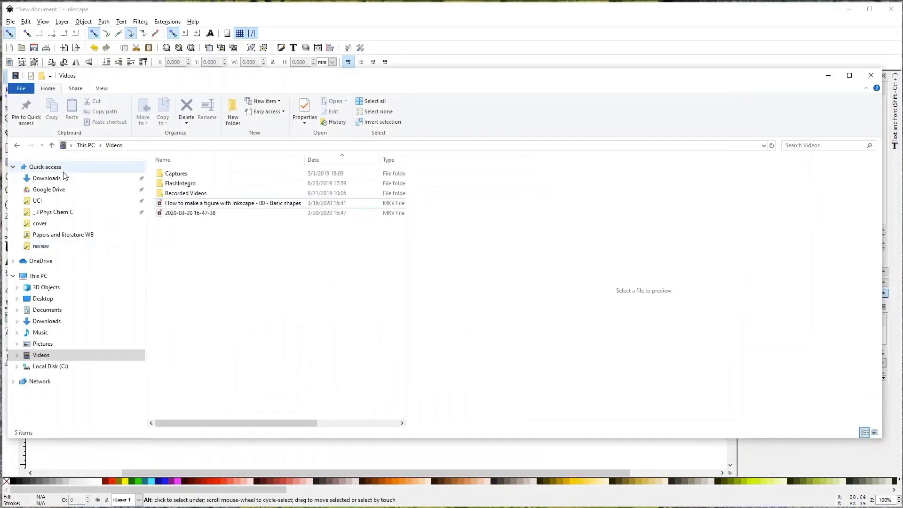
{"action": "key", "text": "alt+Tab"}
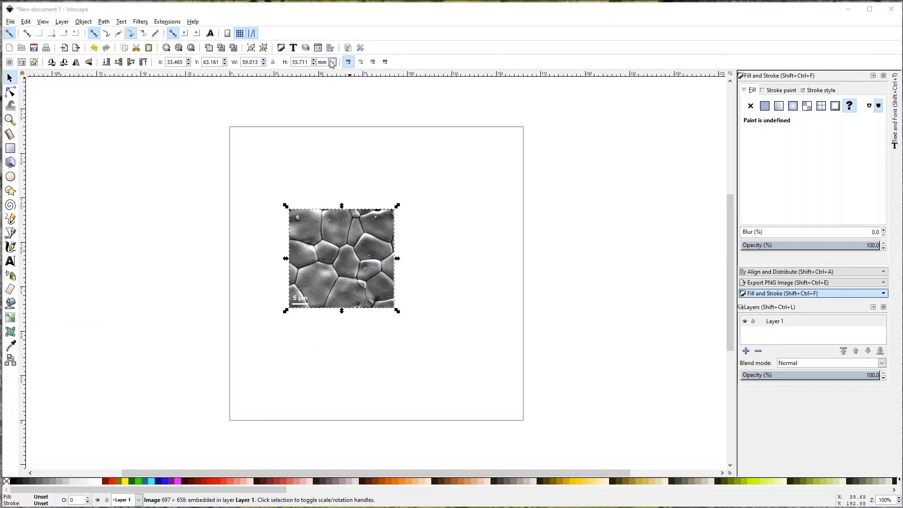
Step: Enlarge the micrograph to about 162 × 153 mm so it nearly spans the page width
{"action": "left_click_drag", "start_coordinate": [398, 206], "coordinate": [605, 90]}
{"action": "left_click_drag", "start_coordinate": [286, 311], "coordinate": [232, 372]}
{"action": "scroll", "coordinate": [477, 308], "scroll_direction": "up", "scroll_amount": 2}
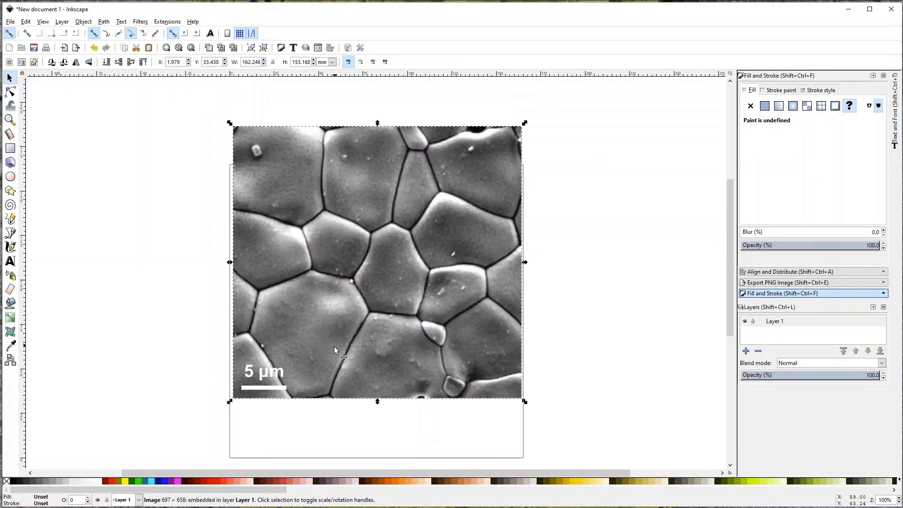
Step: Move the micrograph fully onto the page and set its height to 6.5 in with proportions locked
{"action": "left_click_drag", "start_coordinate": [363, 243], "coordinate": [356, 291]}
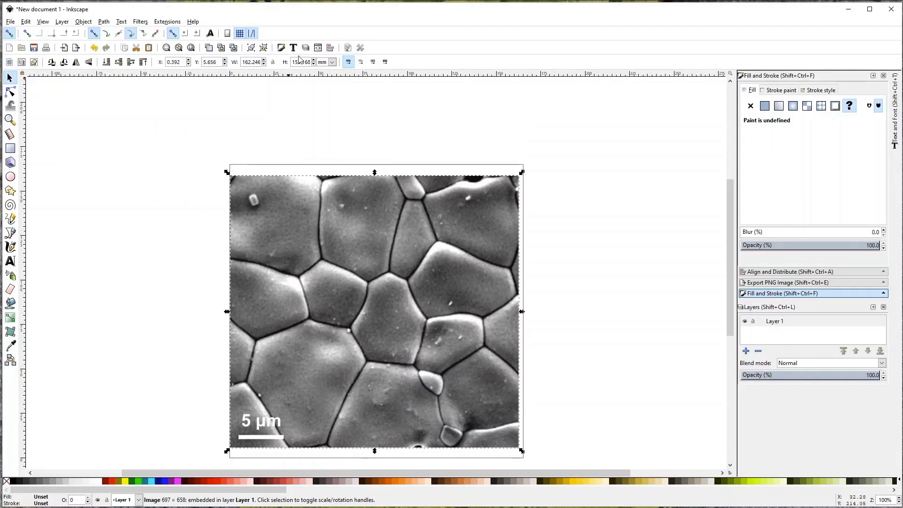
{"action": "left_click", "coordinate": [326, 63]}
{"action": "left_click", "coordinate": [326, 108]}
{"action": "type", "text": "6.5"}
{"action": "key", "text": "Return"}
Step: Centre the micrograph horizontally and vertically relative to the page
{"action": "scroll", "coordinate": [503, 235], "scroll_direction": "down", "scroll_amount": 2}
{"action": "key", "text": "ctrl+shift+a"}
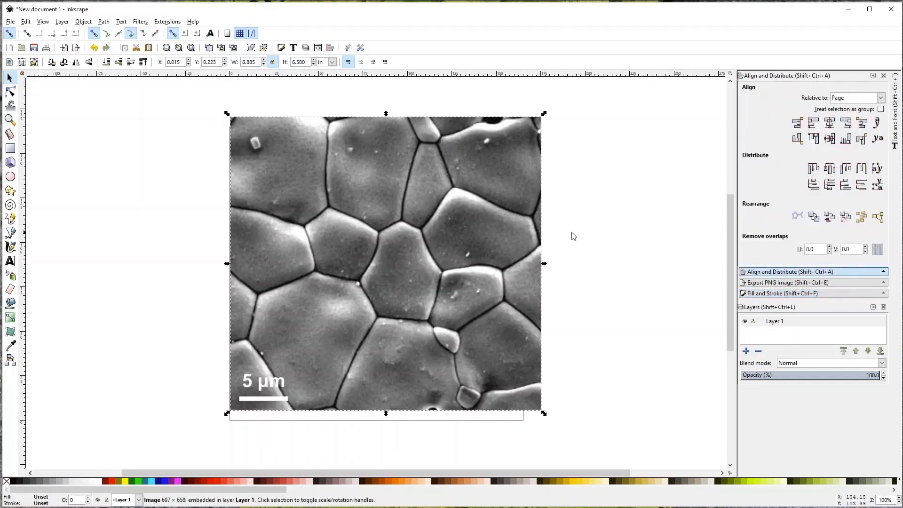
{"action": "left_click", "coordinate": [831, 123]}
{"action": "left_click", "coordinate": [829, 138]}
{"action": "left_click", "coordinate": [605, 159]}
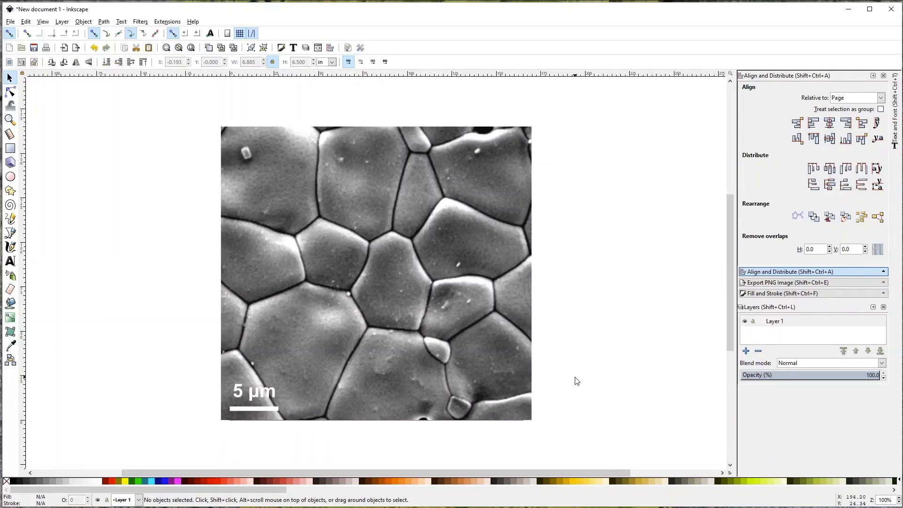
Step: Nudge the micrograph sideways across the page and back to its centred position
{"action": "left_click", "coordinate": [354, 193]}
{"action": "key", "text": "shift+Right"}
{"action": "key", "text": "shift+Right"}
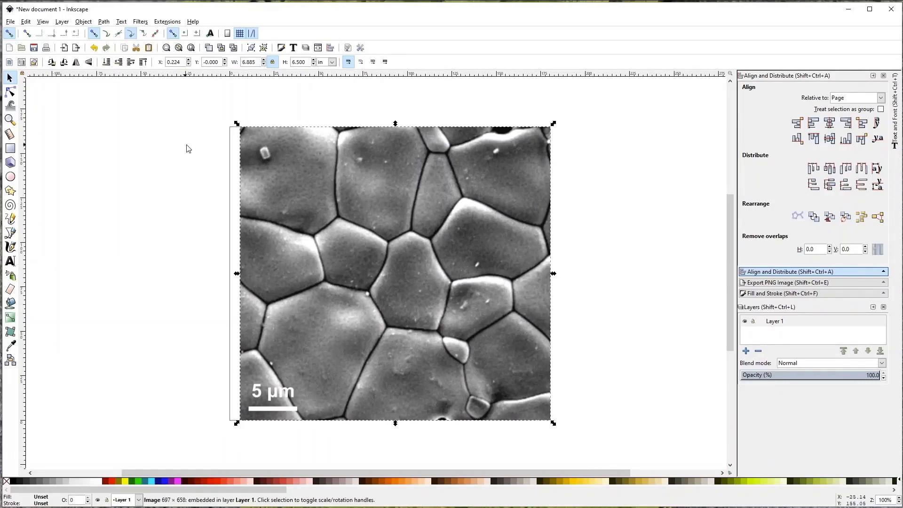
{"action": "key", "text": "shift+Left"}
{"action": "key", "text": "shift+Left"}
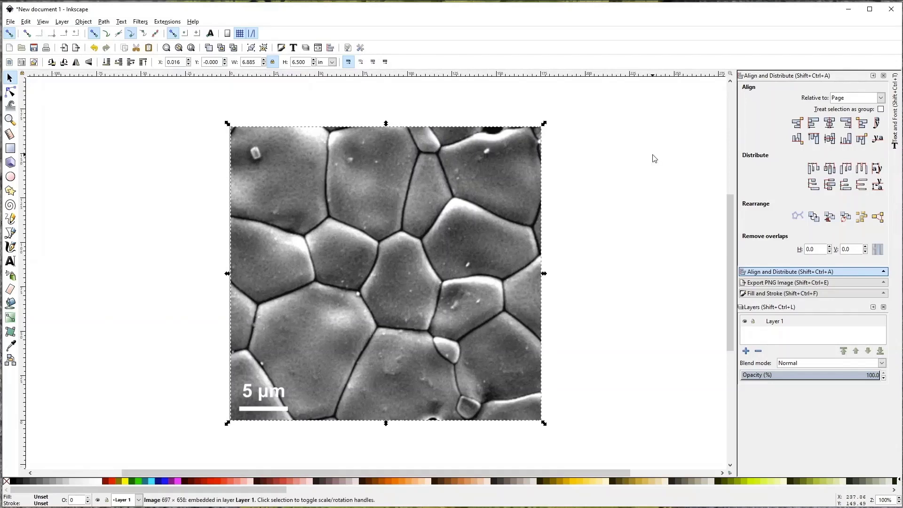
{"action": "left_click", "coordinate": [556, 308]}
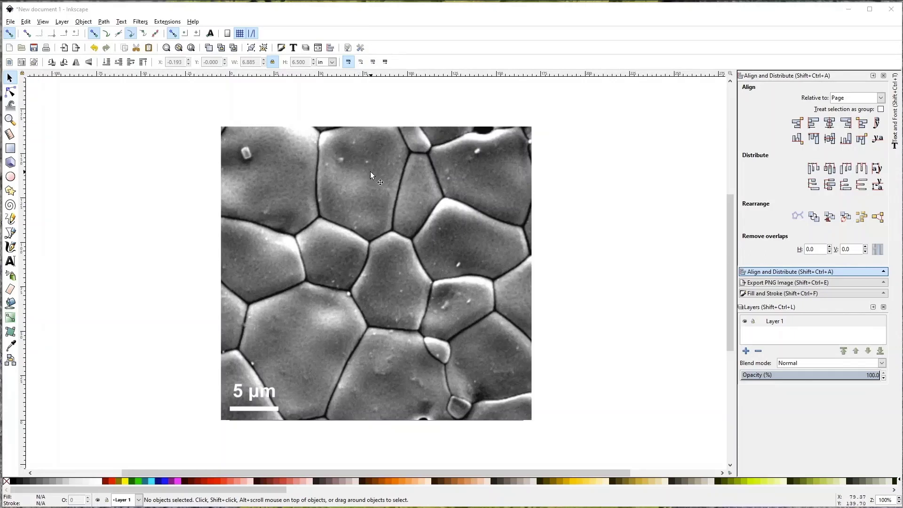
Step: Trace the five-sided grain left of the image centre as a closed Bezier path of straight segments along its boundaries
{"action": "left_click", "coordinate": [10, 235]}
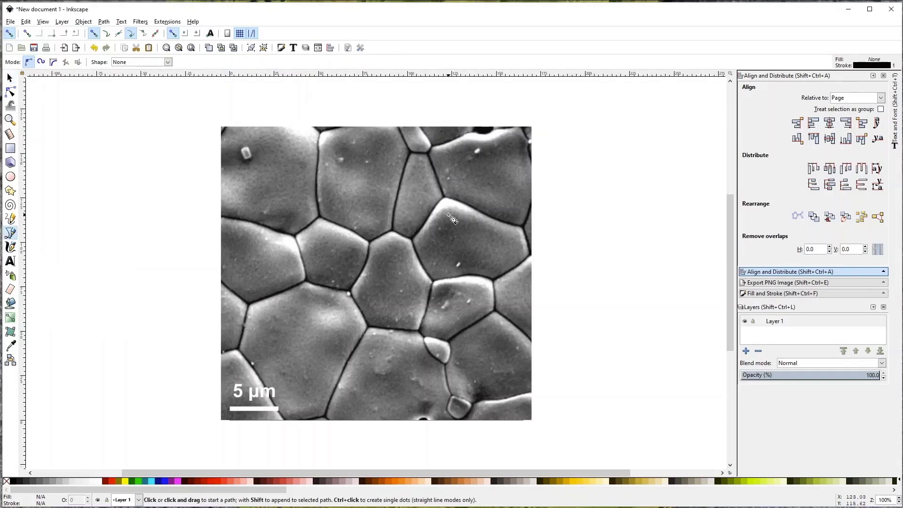
{"action": "left_click", "coordinate": [296, 236]}
{"action": "left_click", "coordinate": [320, 218]}
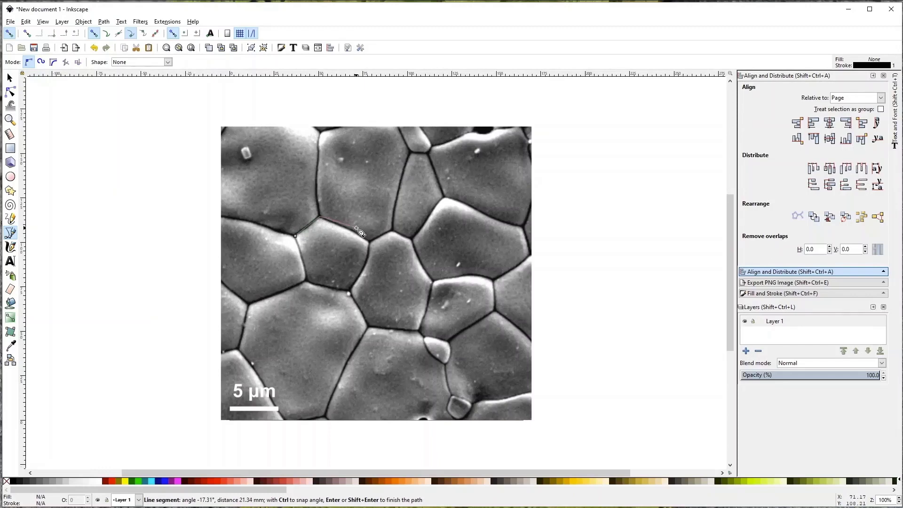
{"action": "left_click", "coordinate": [369, 242]}
{"action": "left_click", "coordinate": [348, 294]}
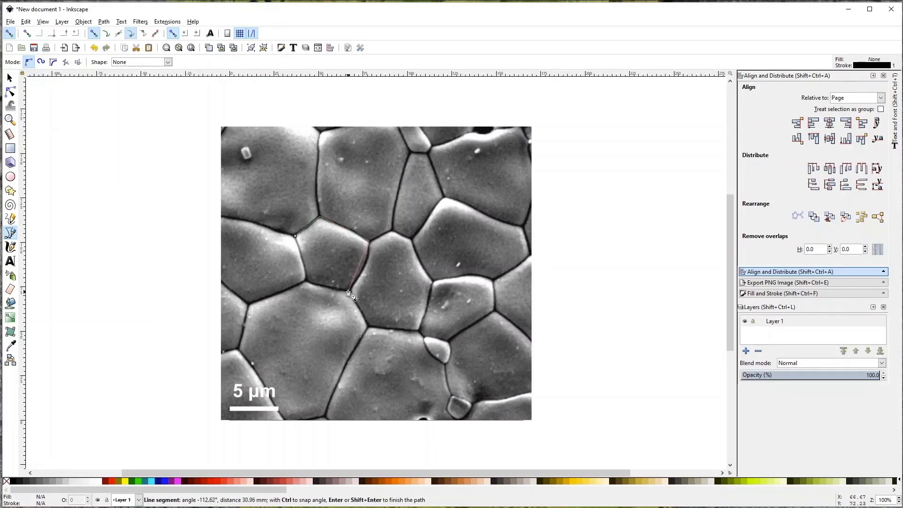
{"action": "left_click", "coordinate": [306, 281]}
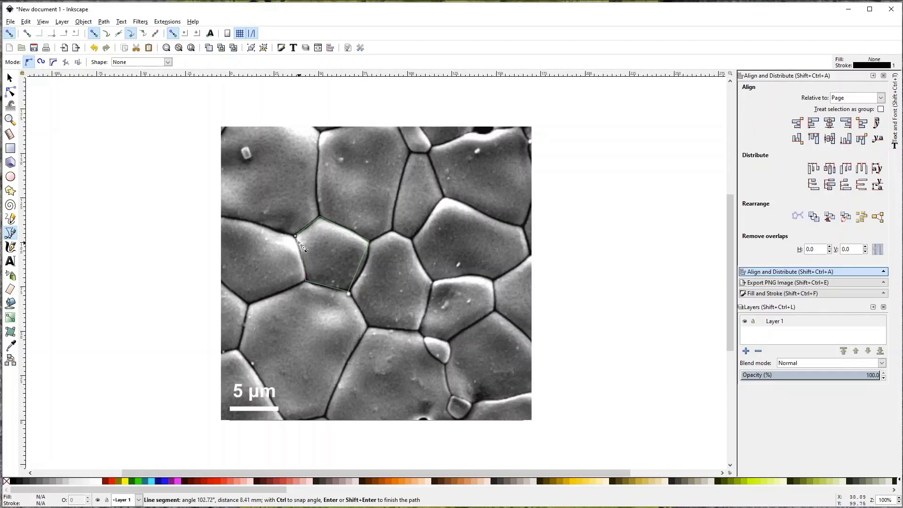
{"action": "left_click", "coordinate": [295, 237]}
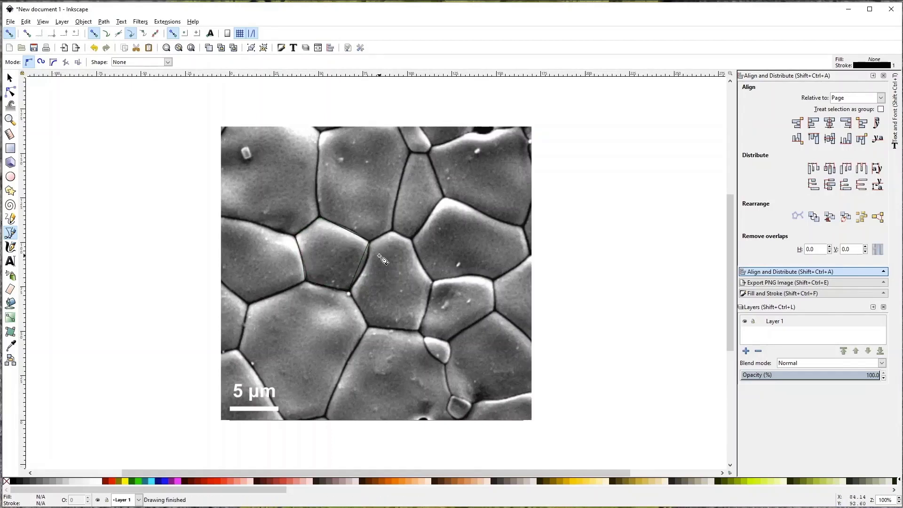
Step: Give the traced grain path a red (#FF0000) stroke and a matching red fill
{"action": "key", "text": "s"}
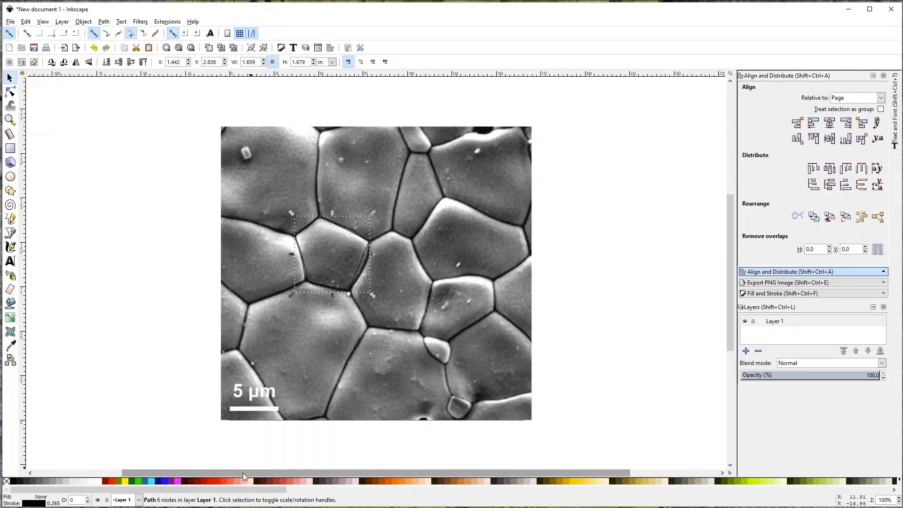
{"action": "left_click", "coordinate": [216, 479], "text": "shift"}
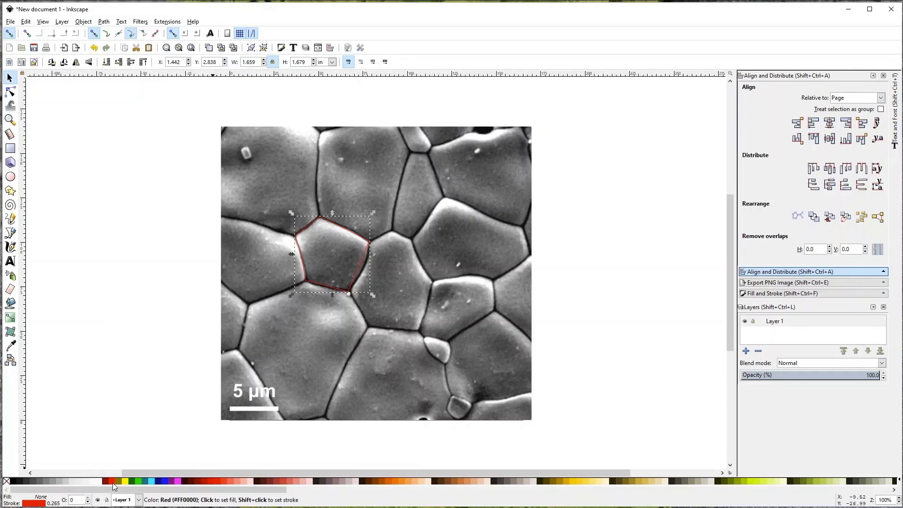
{"action": "left_click", "coordinate": [217, 480]}
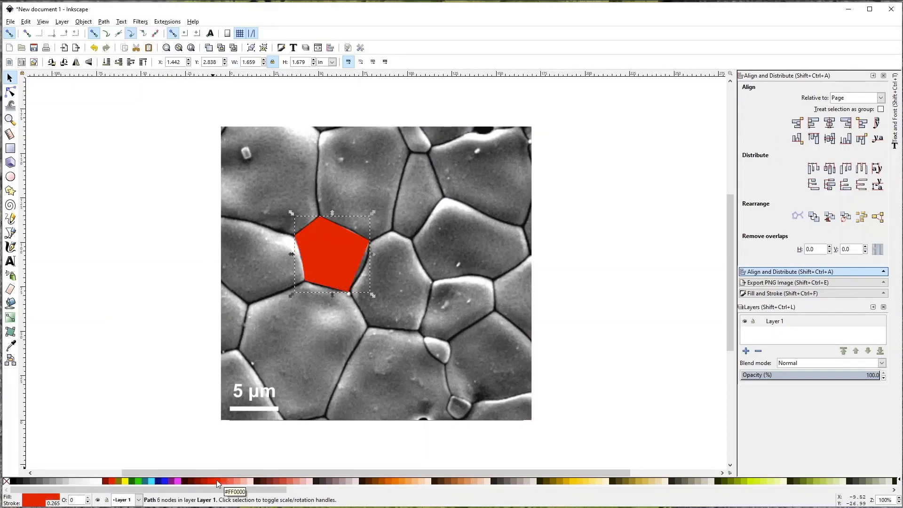
Step: Set the red grain overlay's opacity to 20%
{"action": "left_click", "coordinate": [340, 245]}
{"action": "double_click", "coordinate": [74, 500]}
{"action": "type", "text": "20"}
{"action": "key", "text": "Return"}
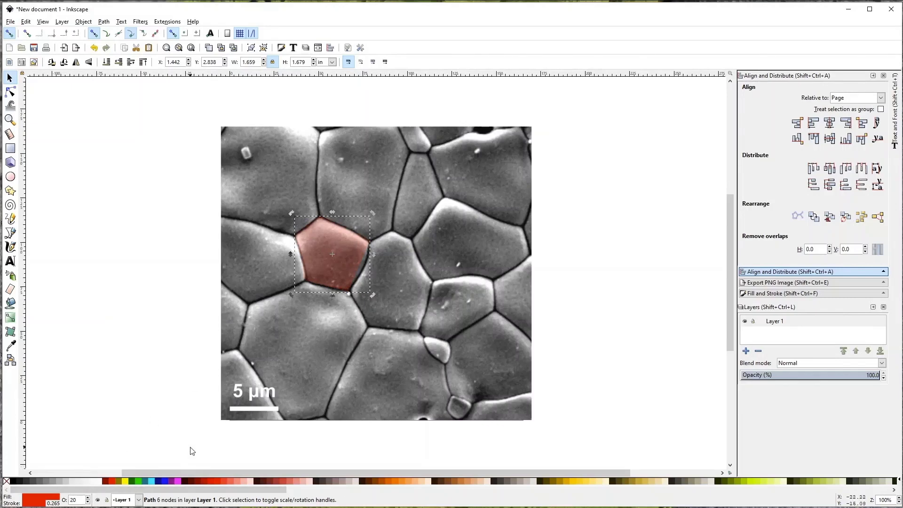
{"action": "left_click", "coordinate": [634, 300]}
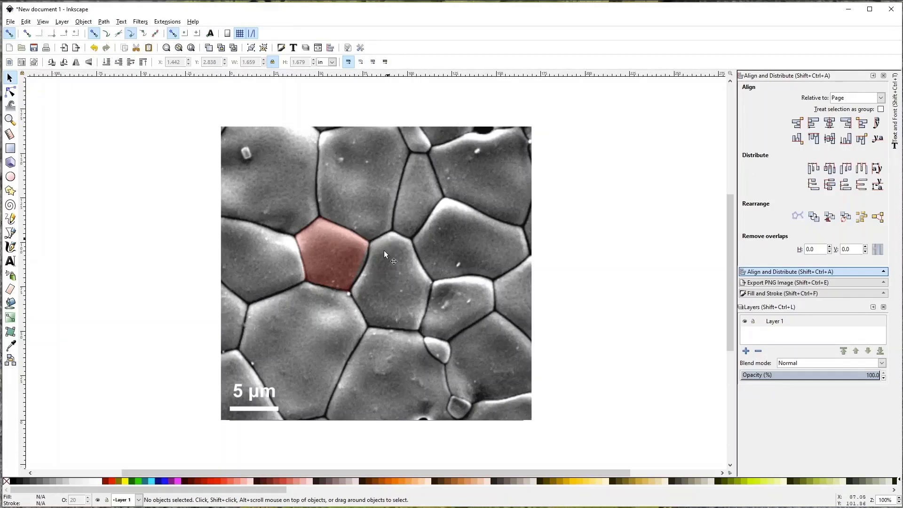
Step: Insert a node midway along the grain overlay's right edge, between its upper and lower right corner nodes
{"action": "left_click", "coordinate": [362, 244]}
{"action": "scroll", "coordinate": [367, 252], "scroll_direction": "up", "scroll_amount": 3}
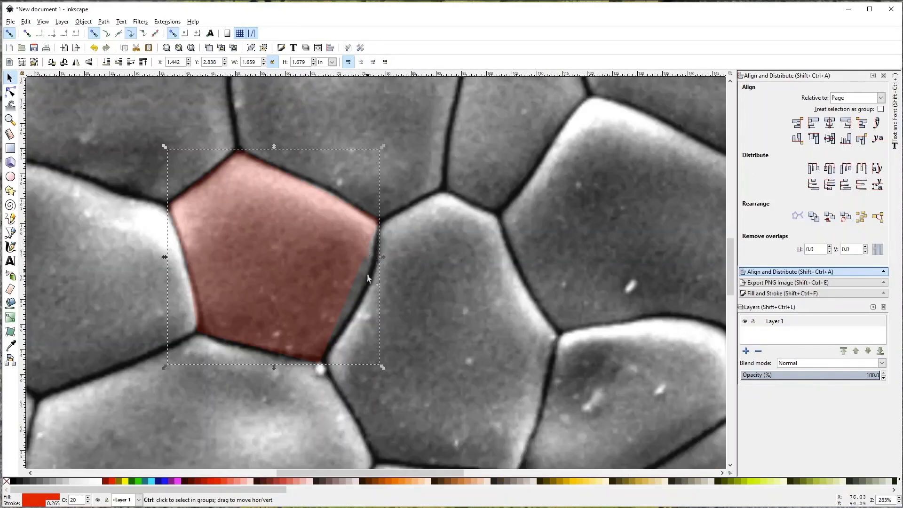
{"action": "scroll", "coordinate": [322, 252], "scroll_direction": "up", "scroll_amount": 2}
{"action": "key", "text": "n"}
{"action": "scroll", "coordinate": [403, 258], "scroll_direction": "down", "scroll_amount": 2}
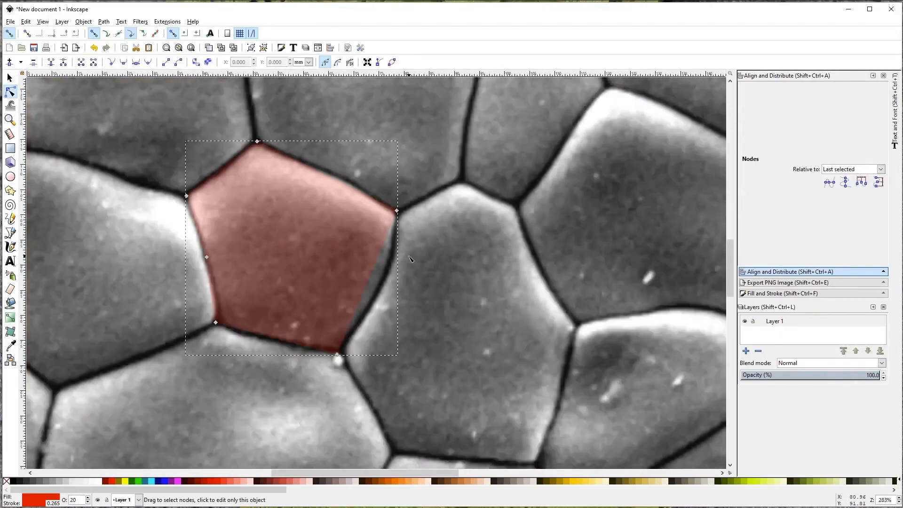
{"action": "key", "text": "s"}
{"action": "key", "text": "n"}
{"action": "left_click", "coordinate": [337, 353]}
{"action": "left_click", "coordinate": [397, 210], "text": "shift"}
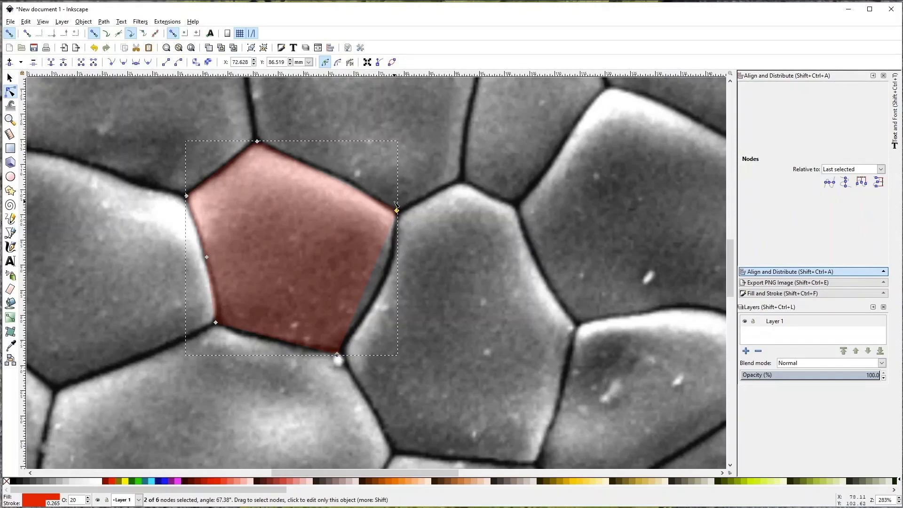
{"action": "left_click_drag", "start_coordinate": [447, 178], "coordinate": [367, 358]}
{"action": "left_click_drag", "start_coordinate": [452, 184], "coordinate": [310, 375]}
{"action": "left_click", "coordinate": [10, 63]}
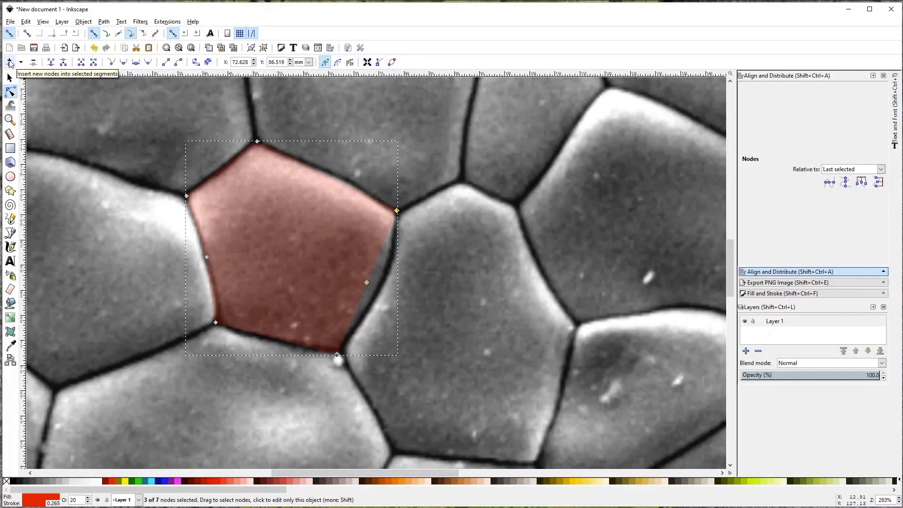
Step: Move the new middle node outward onto the grain's dark right-hand boundary
{"action": "left_click", "coordinate": [408, 263]}
{"action": "left_click", "coordinate": [372, 257]}
{"action": "left_click_drag", "start_coordinate": [367, 282], "coordinate": [381, 285]}
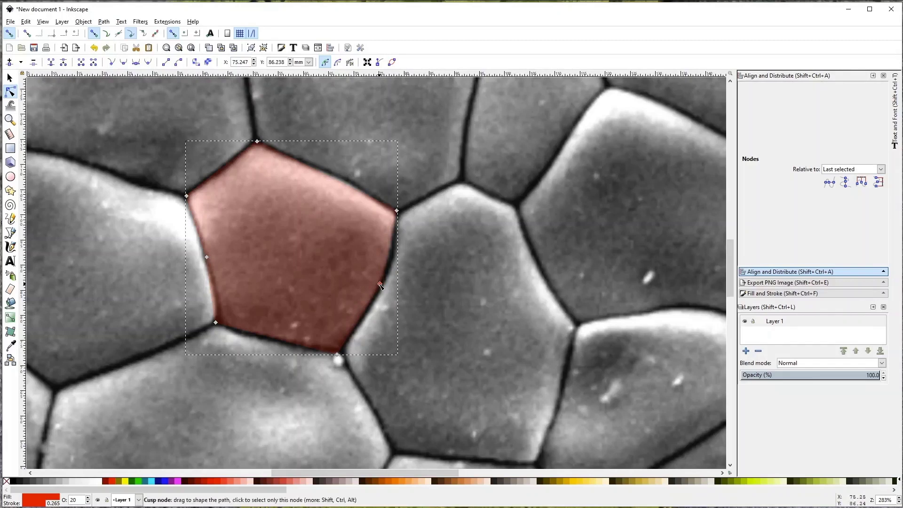
{"action": "key", "text": "Escape"}
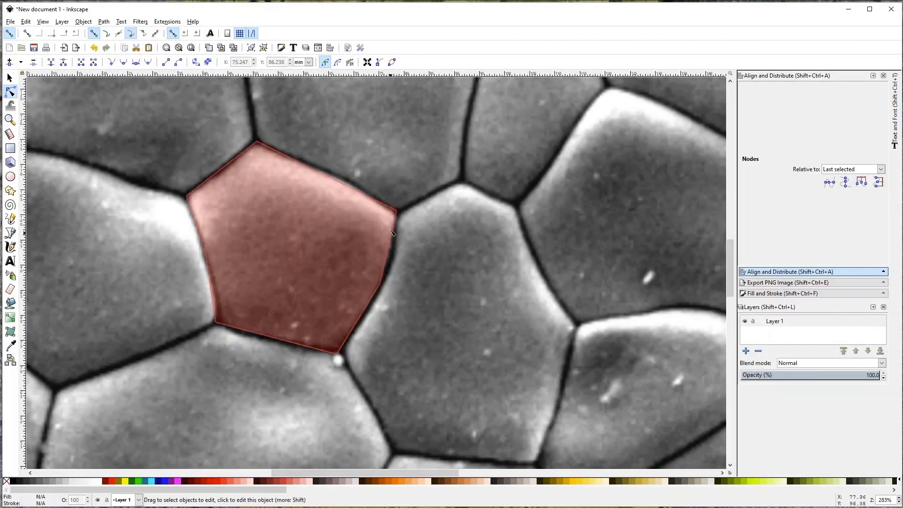
Step: Insert another node on the overlay's right edge, between the upper corner node and the middle node
{"action": "left_click", "coordinate": [383, 278]}
{"action": "left_click_drag", "start_coordinate": [404, 201], "coordinate": [375, 303]}
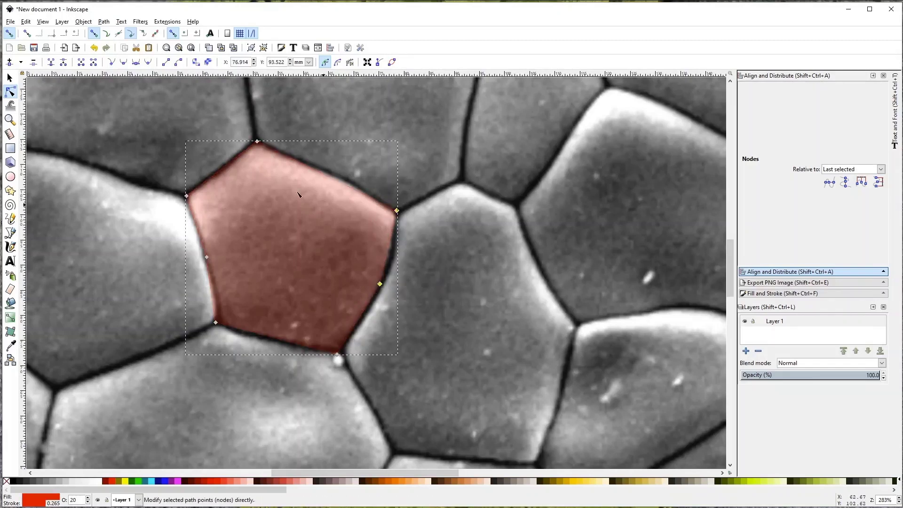
{"action": "mouse_move", "coordinate": [389, 249]}
{"action": "left_mouse_down"}
{"action": "mouse_move", "coordinate": [394, 257]}
{"action": "mouse_move", "coordinate": [389, 251]}
{"action": "left_mouse_up"}
{"action": "key", "text": "ctrl+z"}
Step: Nudge the upper right-edge node in small increments until it sits on the grain boundary
{"action": "key", "text": "Right"}
{"action": "key", "text": "Right"}
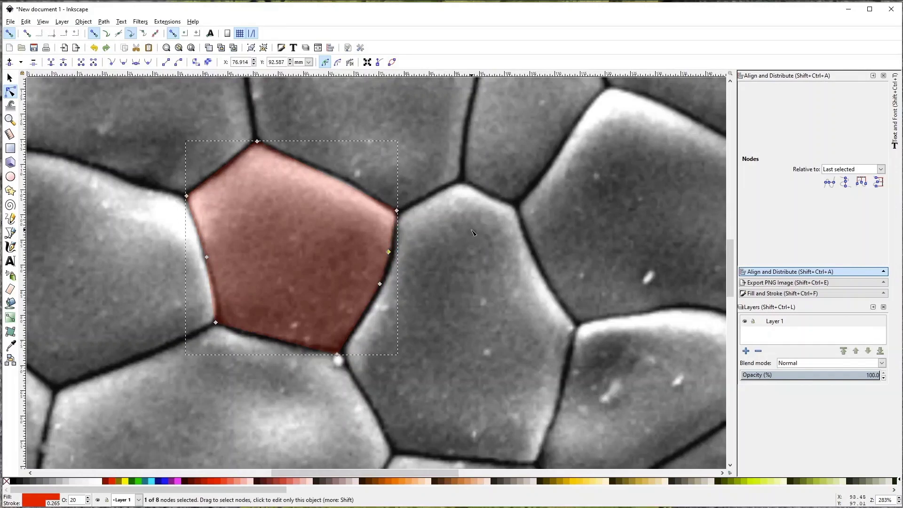
{"action": "key", "text": "Left"}
{"action": "key", "text": "Right"}
{"action": "key", "text": "alt+Left"}
{"action": "key", "text": "alt+Left"}
{"action": "key", "text": "alt+Left"}
{"action": "key", "text": "alt+Down"}
{"action": "key", "text": "alt+Down"}
{"action": "key", "text": "alt+Down"}
Step: Nudge the overlay's middle right-edge node and lower right corner node slightly right to follow the boundary
{"action": "left_click", "coordinate": [380, 284], "text": "shift"}
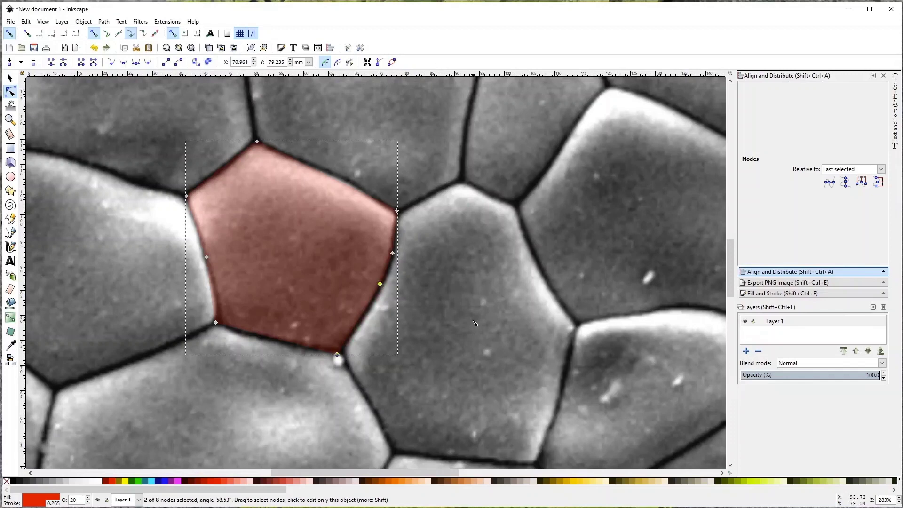
{"action": "key", "text": "Right"}
{"action": "key", "text": "Right"}
{"action": "key", "text": "Right"}
{"action": "key", "text": "Right"}
{"action": "key", "text": "Left"}
{"action": "key", "text": "Left"}
{"action": "key", "text": "Left"}
{"action": "key", "text": "Escape"}
Step: Shift the overlay's lower right corner node slightly up and right onto the grain junction
{"action": "left_click", "coordinate": [340, 355]}
{"action": "key", "text": "Up"}
{"action": "key", "text": "Up"}
{"action": "key", "text": "Right"}
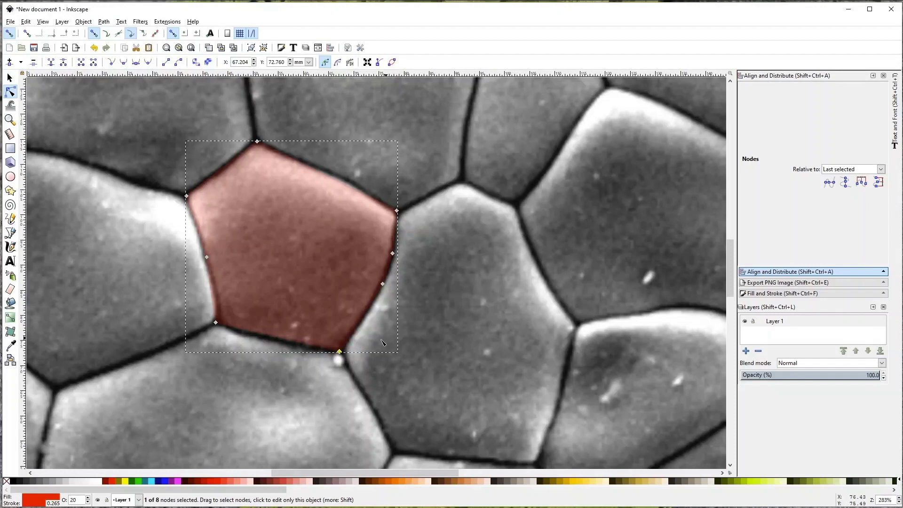
{"action": "left_click", "coordinate": [392, 336]}
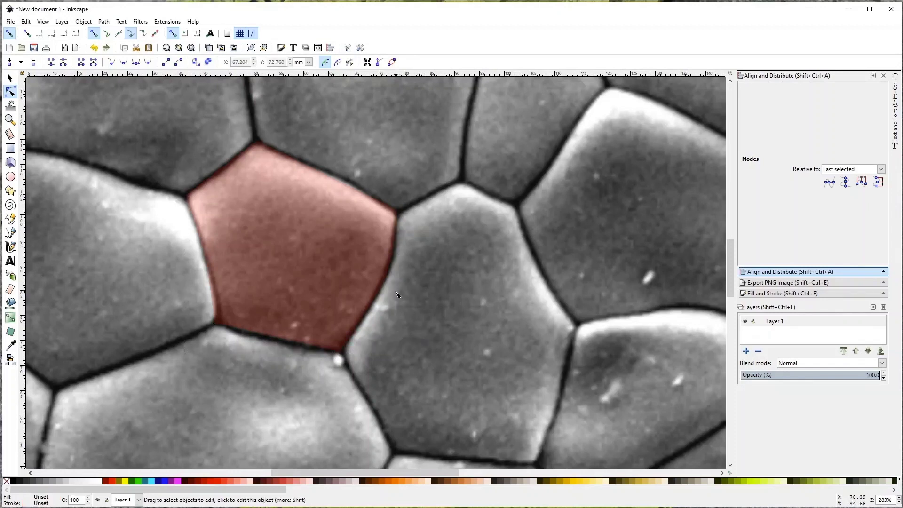
{"action": "left_click", "coordinate": [341, 226]}
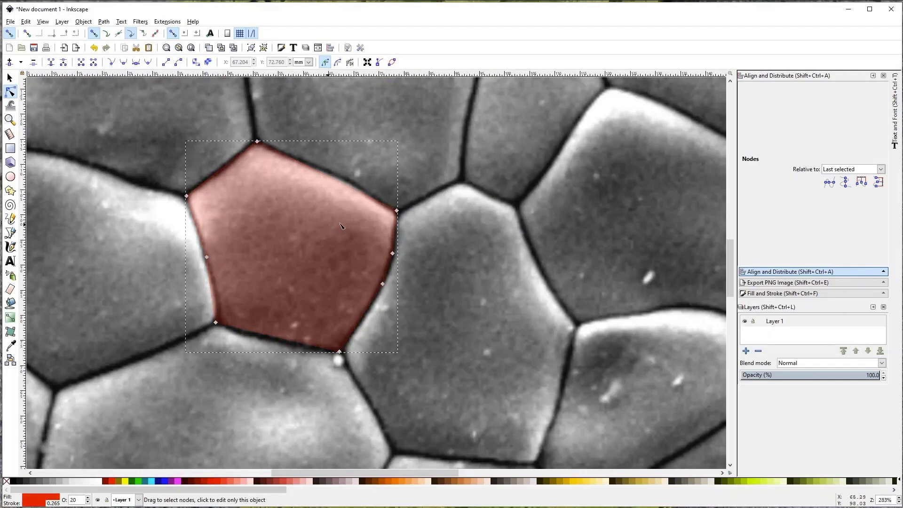
{"action": "key", "text": "s"}
{"action": "left_click", "coordinate": [397, 255]}
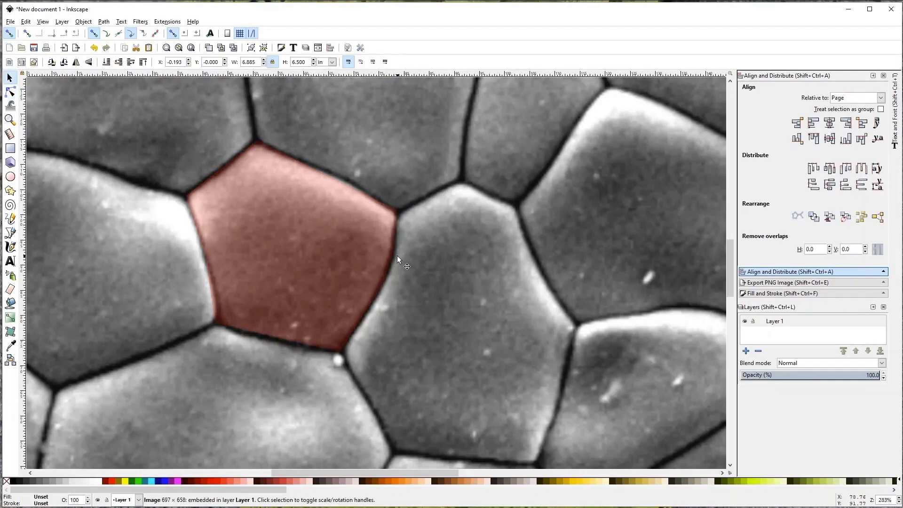
{"action": "left_click", "coordinate": [316, 243]}
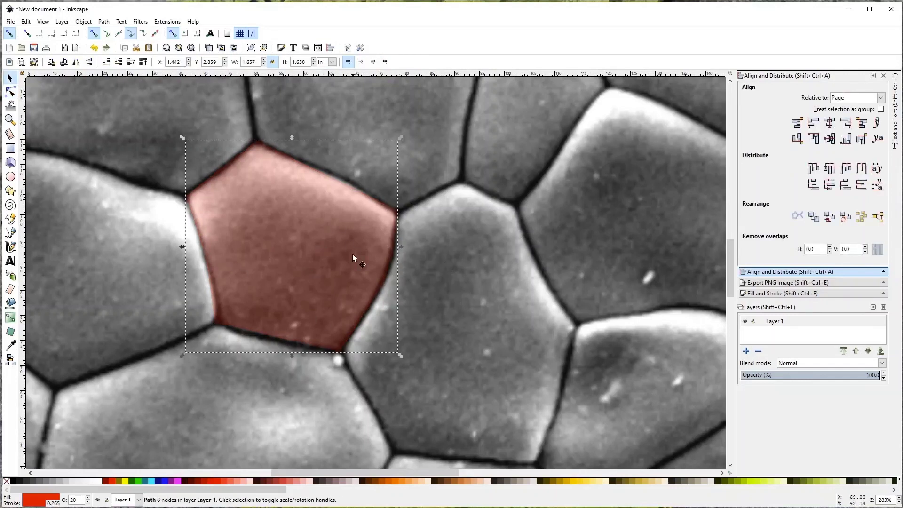
{"action": "left_click", "coordinate": [410, 216]}
{"action": "left_click", "coordinate": [328, 206]}
Step: Add a node on the overlay's upper right edge and move it outward onto the curved grain boundary
{"action": "left_click", "coordinate": [319, 190]}
{"action": "key", "text": "n"}
{"action": "left_click_drag", "start_coordinate": [430, 231], "coordinate": [238, 116]}
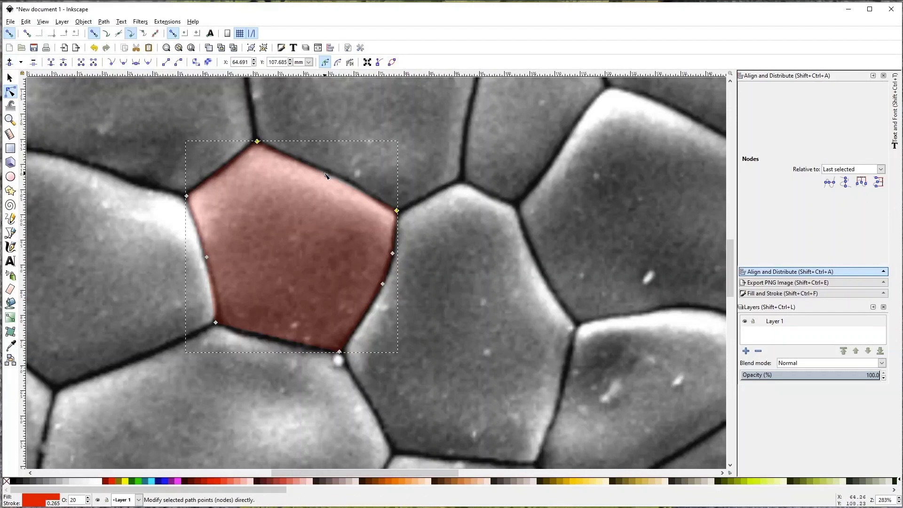
{"action": "left_click", "coordinate": [348, 152]}
{"action": "left_click", "coordinate": [329, 181]}
{"action": "double_click", "coordinate": [328, 177]}
{"action": "left_click_drag", "start_coordinate": [328, 177], "coordinate": [347, 182]}
{"action": "key", "text": "s"}
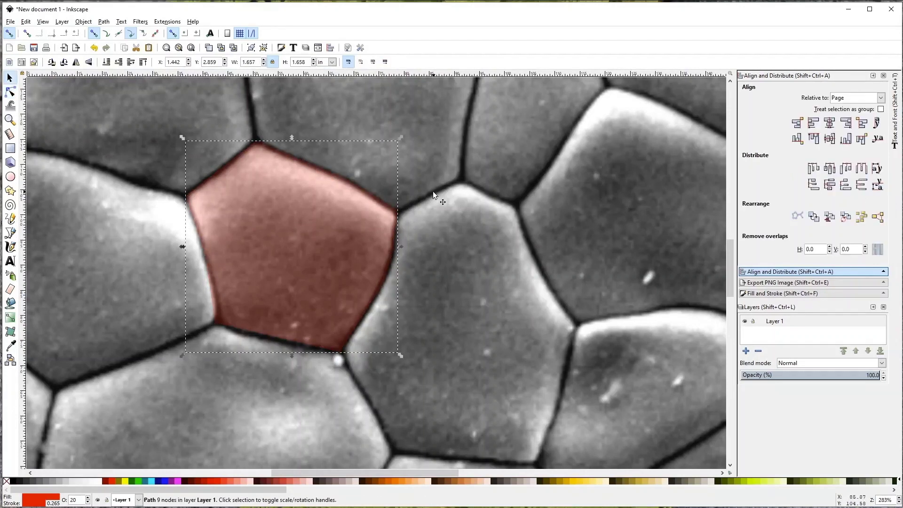
{"action": "left_click", "coordinate": [362, 177]}
{"action": "left_click", "coordinate": [359, 185]}
{"action": "left_click", "coordinate": [387, 204]}
{"action": "key", "text": "n"}
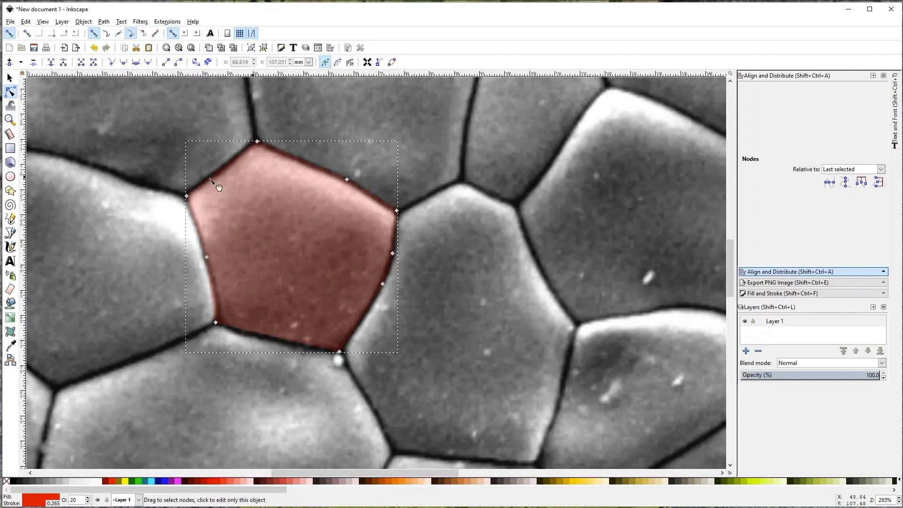
{"action": "key", "text": "s"}
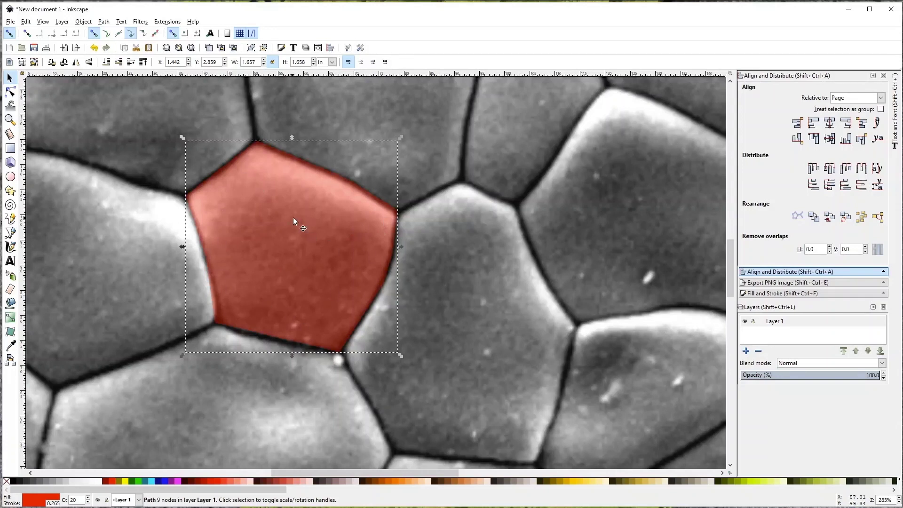
Step: Duplicate the red grain overlay and shift the copy sideways and back towards the original
{"action": "key", "text": "ctrl+d"}
{"action": "key", "text": "shift+Right"}
{"action": "key", "text": "shift+Right"}
{"action": "key", "text": "shift+Right"}
{"action": "key", "text": "shift+Left"}
{"action": "key", "text": "shift+Left"}
{"action": "key", "text": "shift+Left"}
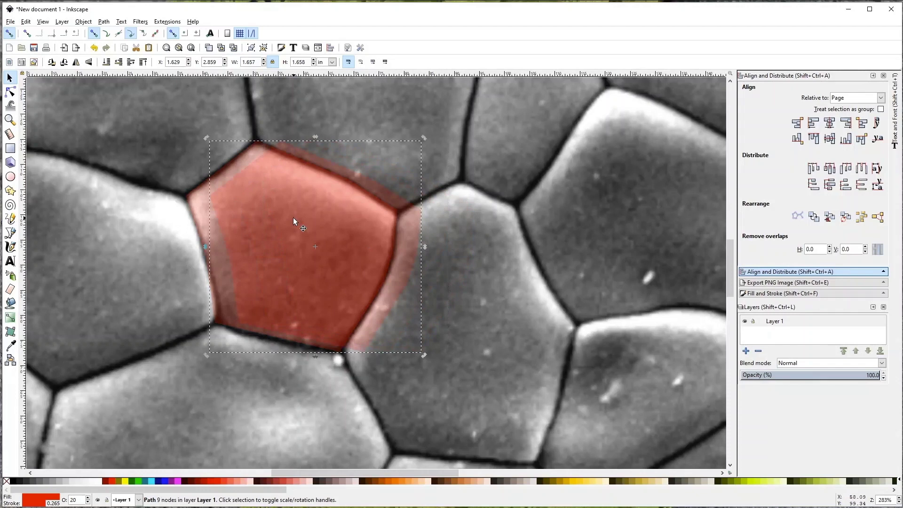
Step: Place the duplicate back exactly over the red overlay and set its fill and stroke to blue (#0000FF)
{"action": "key", "text": "Right"}
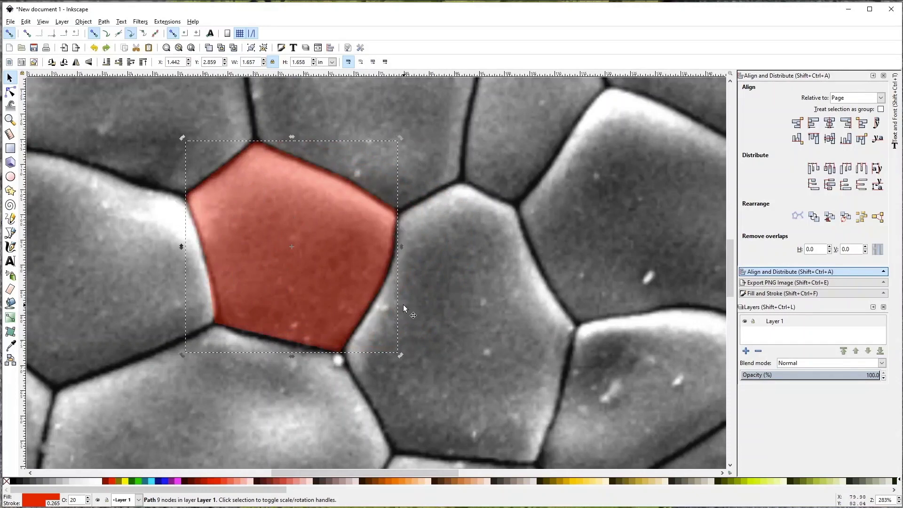
{"action": "key", "text": "Escape"}
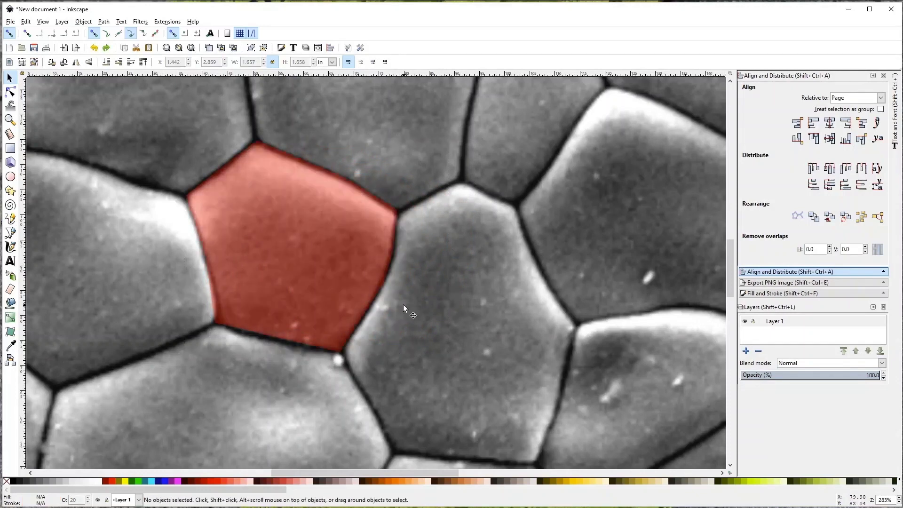
{"action": "left_click", "coordinate": [340, 225]}
{"action": "key", "text": "n"}
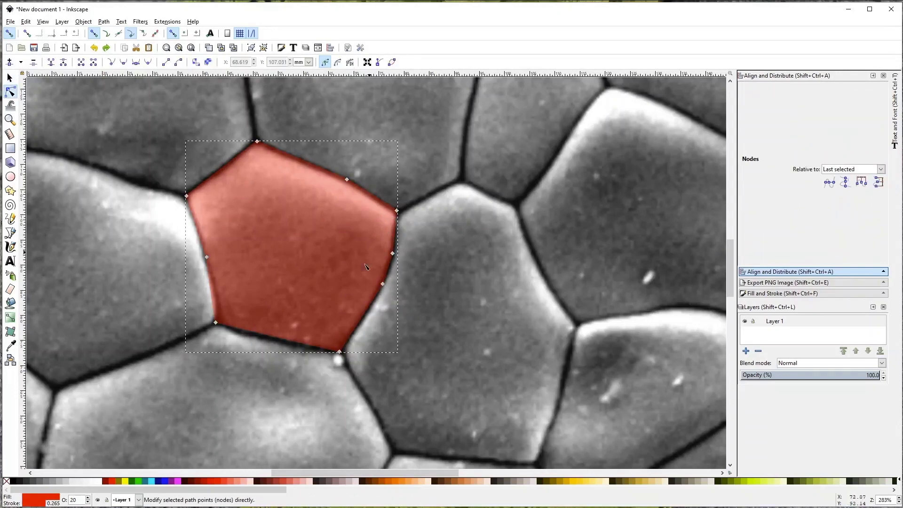
{"action": "left_click", "coordinate": [165, 483]}
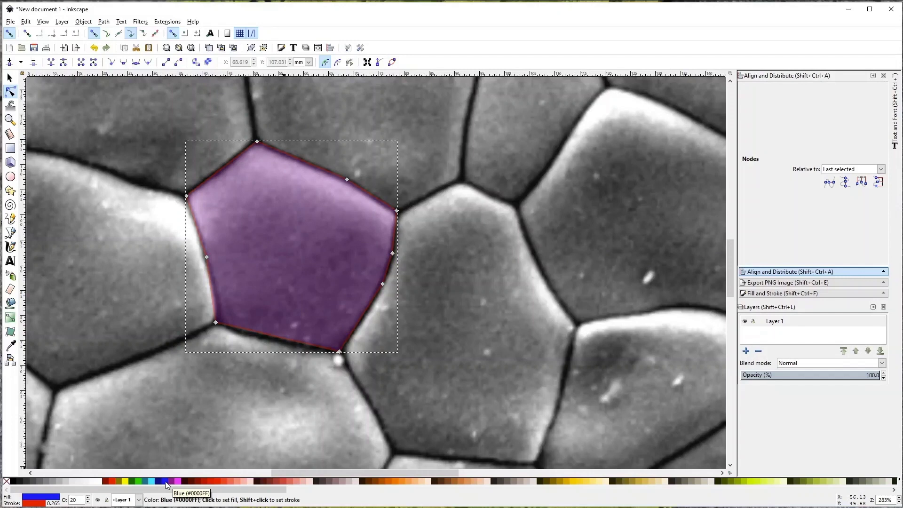
{"action": "left_click", "coordinate": [166, 484], "text": "shift"}
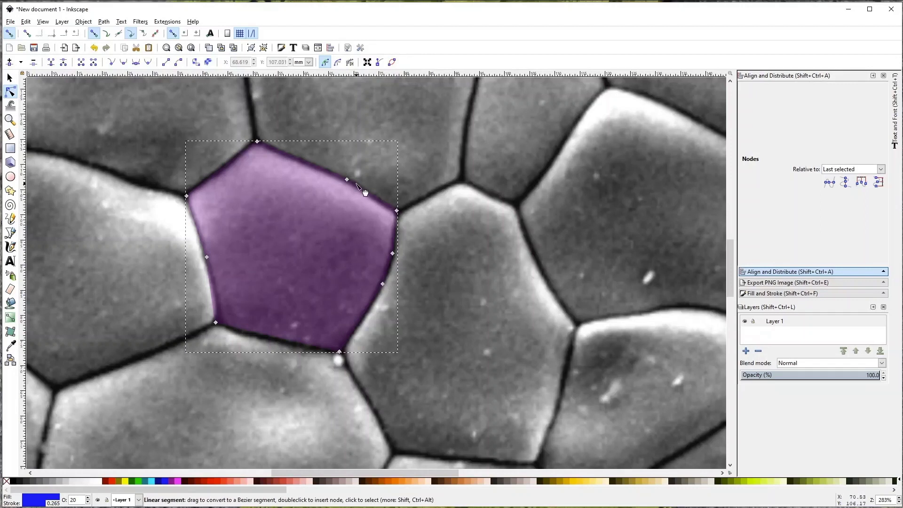
Step: Move the blue copy's top and left-side nodes rightward into the neighbouring grain, leaving the shared-boundary nodes in place
{"action": "left_click_drag", "start_coordinate": [223, 122], "coordinate": [380, 213]}
{"action": "left_click_drag", "start_coordinate": [147, 177], "coordinate": [241, 346]}
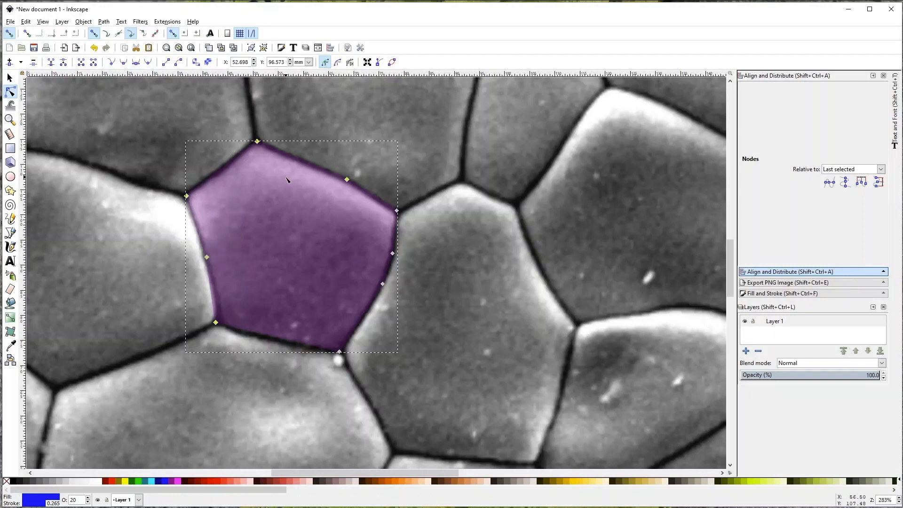
{"action": "key", "text": "shift+Right"}
{"action": "key", "text": "shift+Right"}
{"action": "key", "text": "shift+Right"}
{"action": "key", "text": "shift+Right"}
{"action": "key", "text": "shift+Right"}
{"action": "key", "text": "shift+Right"}
{"action": "key", "text": "shift+Right"}
{"action": "key", "text": "shift+Right"}
{"action": "key", "text": "shift+Right"}
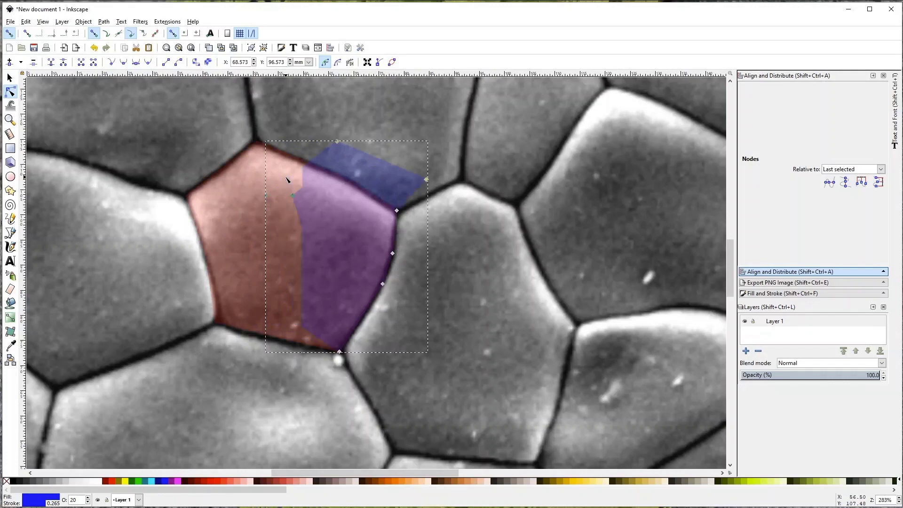
{"action": "key", "text": "shift+Right"}
{"action": "key", "text": "shift+Right"}
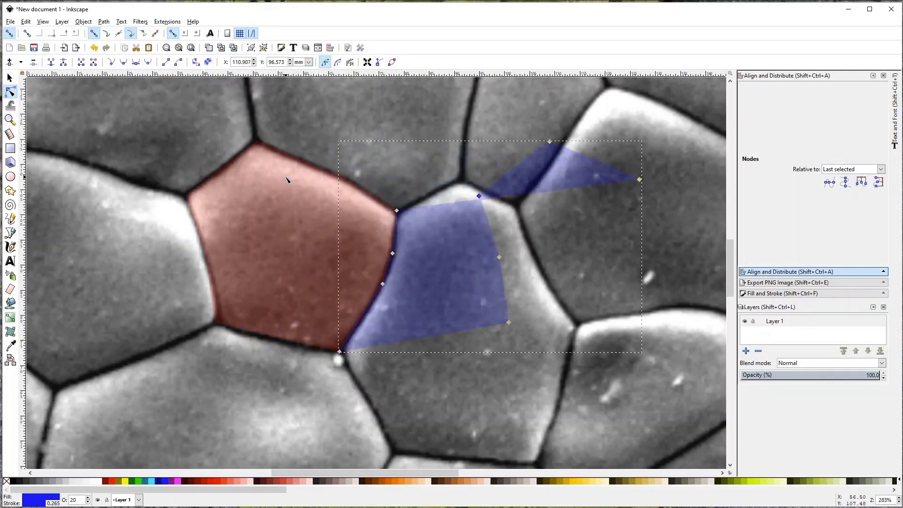
{"action": "key", "text": "shift+Left"}
{"action": "key", "text": "shift+Right"}
Step: Compare the nodes of the red overlay and the blue copy along their shared grain boundary
{"action": "key", "text": "s"}
{"action": "left_click", "coordinate": [313, 219]}
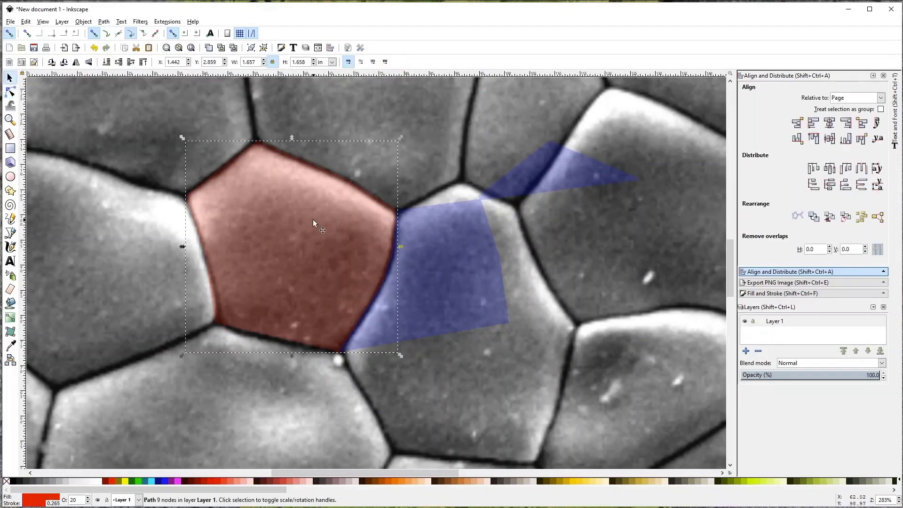
{"action": "left_click", "coordinate": [402, 233]}
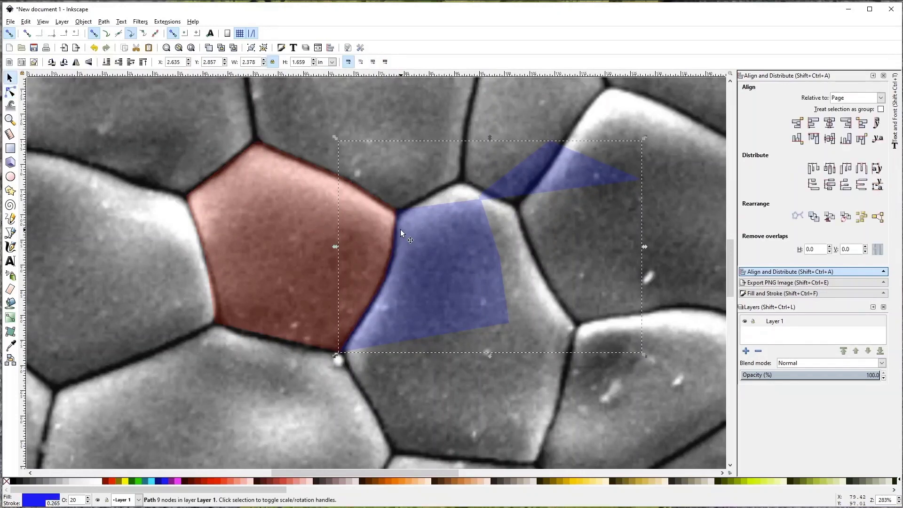
{"action": "double_click", "coordinate": [307, 267]}
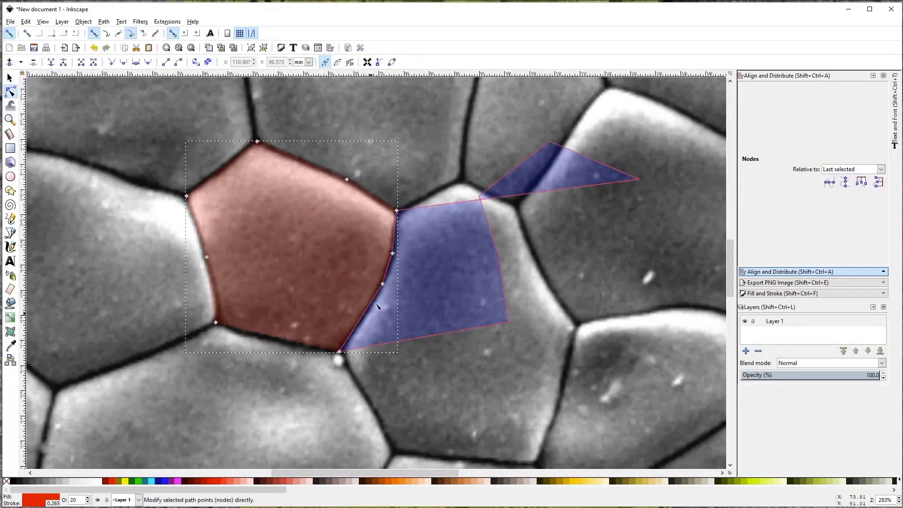
{"action": "left_click", "coordinate": [417, 241]}
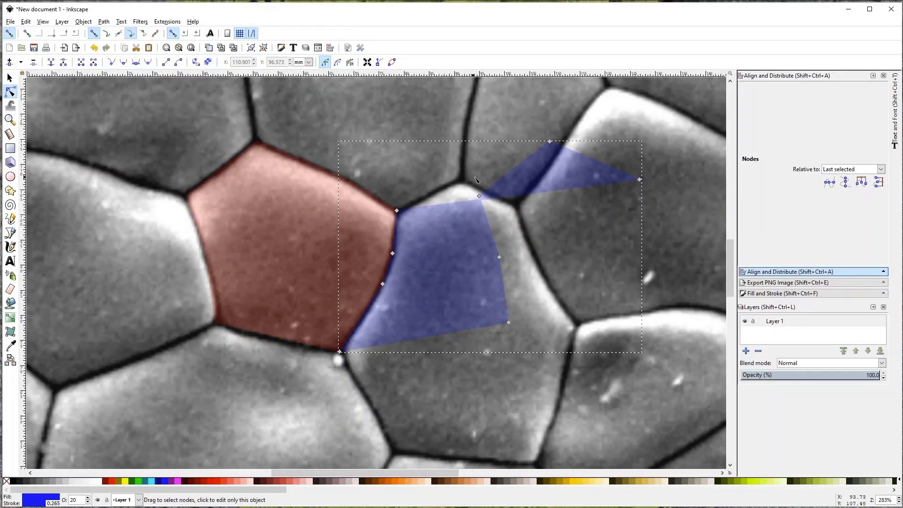
Step: Reposition the blue copy's moved nodes onto the corners of the neighbouring grain so the overlay covers that grain
{"action": "key", "text": "s"}
{"action": "key", "text": "n"}
{"action": "left_click_drag", "start_coordinate": [508, 322], "coordinate": [397, 453]}
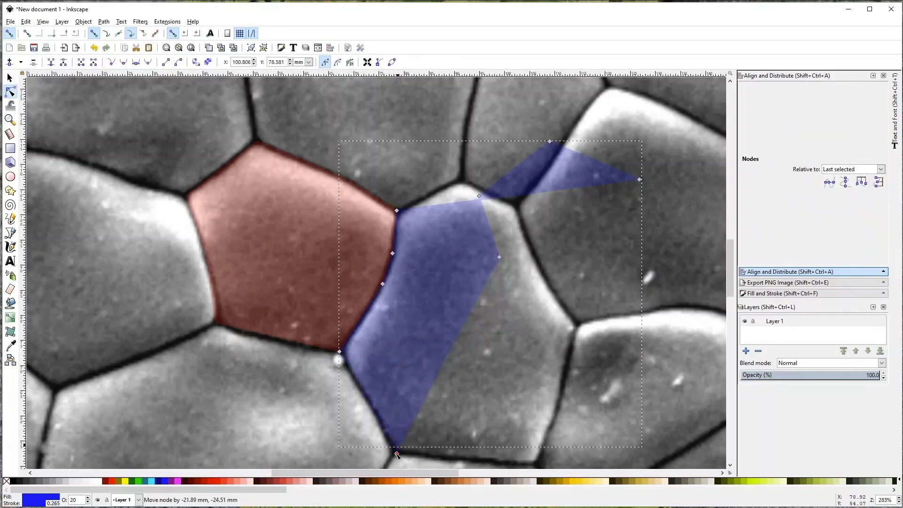
{"action": "left_click_drag", "start_coordinate": [499, 259], "coordinate": [537, 461]}
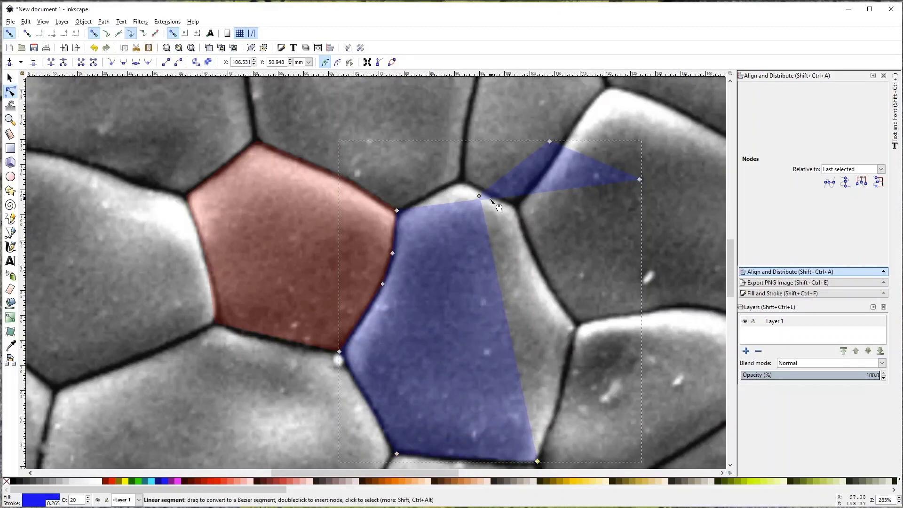
{"action": "left_click_drag", "start_coordinate": [479, 196], "coordinate": [576, 324]}
{"action": "left_click_drag", "start_coordinate": [639, 179], "coordinate": [453, 183]}
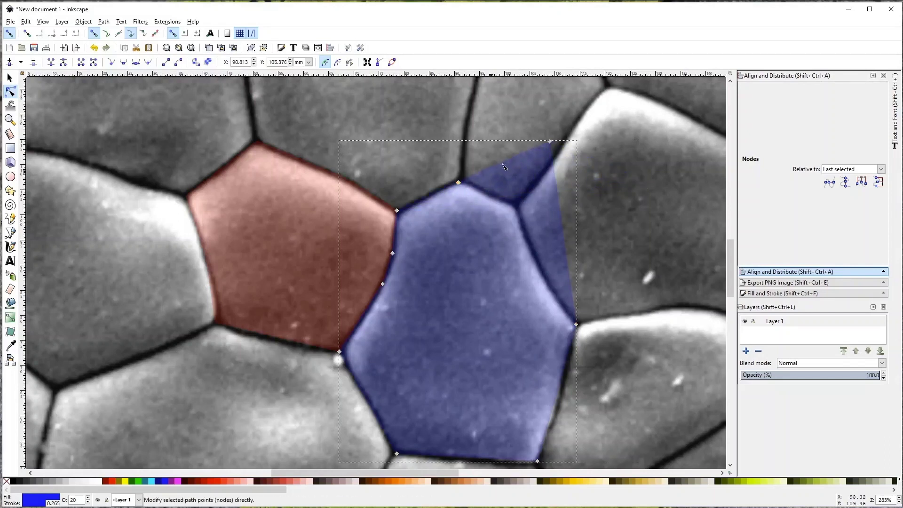
{"action": "left_click_drag", "start_coordinate": [549, 142], "coordinate": [518, 209]}
{"action": "key", "text": "s"}
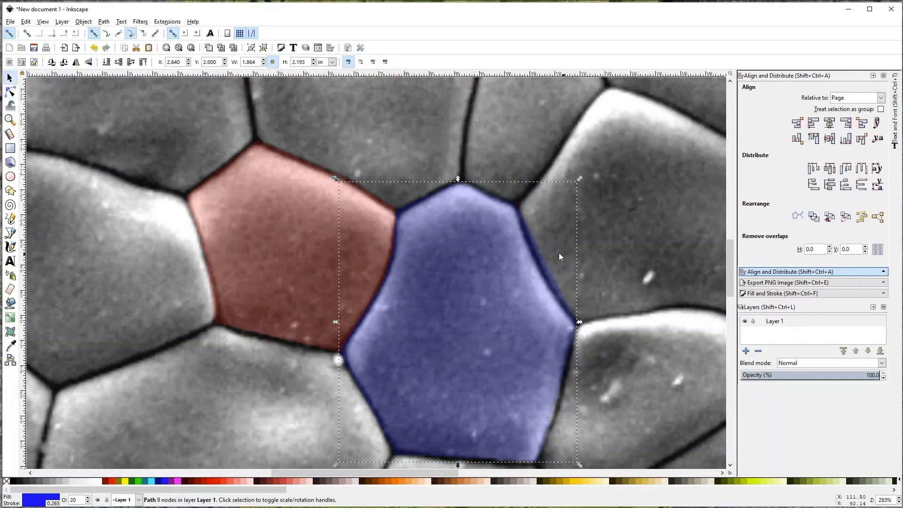
Step: Examine how the red and blue overlays sit on the whole micrograph, selecting the overlays and the image in turn
{"action": "scroll", "coordinate": [455, 238], "scroll_direction": "down", "scroll_amount": 4}
{"action": "scroll", "coordinate": [451, 236], "scroll_direction": "down", "scroll_amount": 1}
{"action": "scroll", "coordinate": [128, 233], "scroll_direction": "down", "scroll_amount": 1}
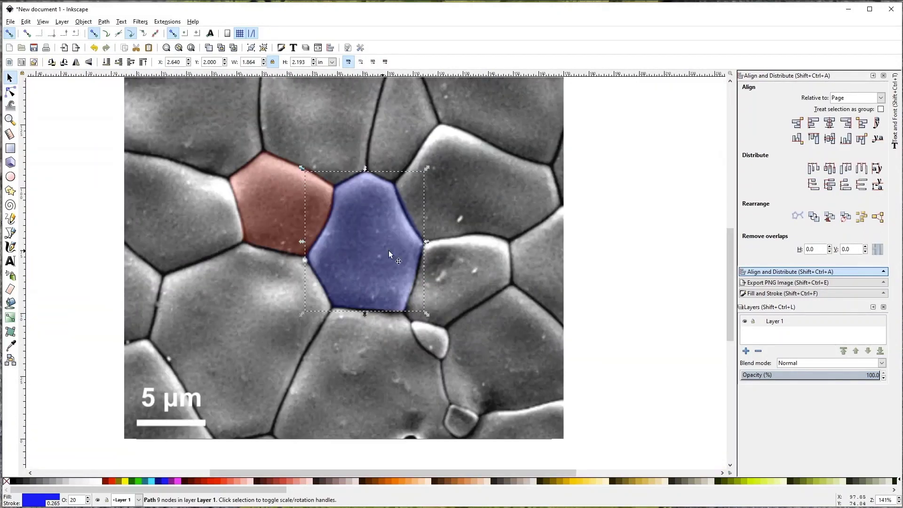
{"action": "scroll", "coordinate": [505, 263], "scroll_direction": "up", "scroll_amount": 2}
{"action": "key", "text": "Escape"}
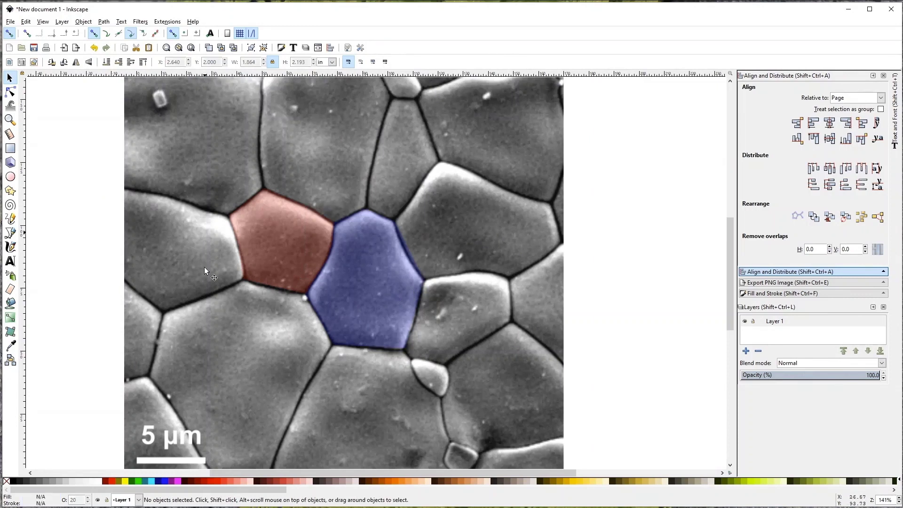
{"action": "key", "text": "minus"}
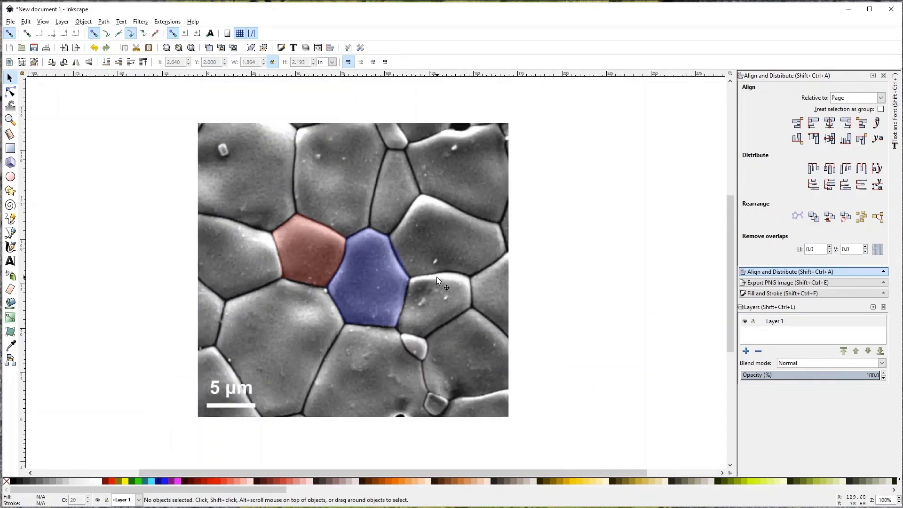
{"action": "scroll", "coordinate": [521, 266], "scroll_direction": "left", "scroll_amount": 2}
{"action": "scroll", "coordinate": [521, 267], "scroll_direction": "left", "scroll_amount": 1}
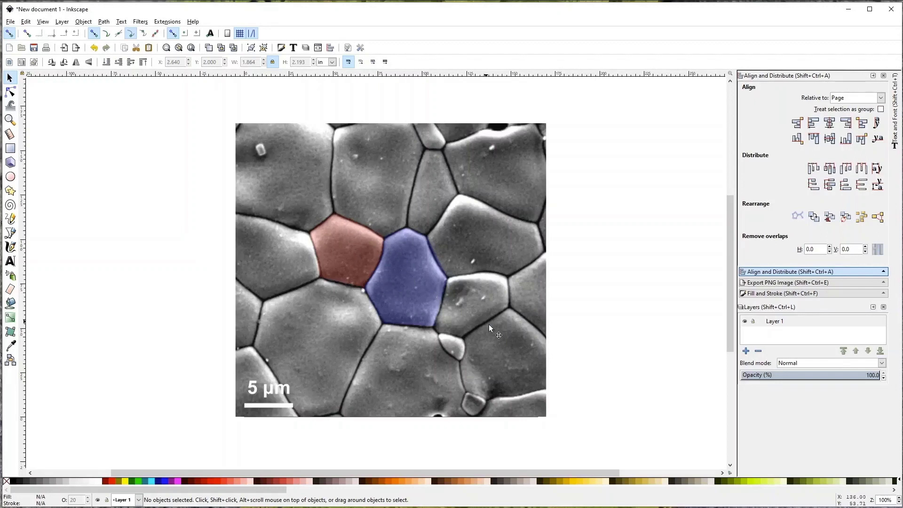
{"action": "scroll", "coordinate": [447, 361], "scroll_direction": "up", "scroll_amount": 1}
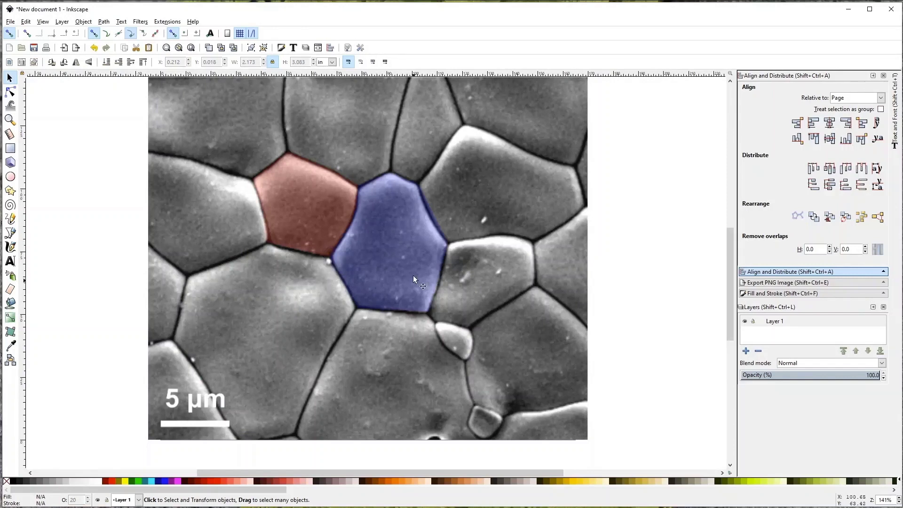
{"action": "left_click", "coordinate": [353, 244]}
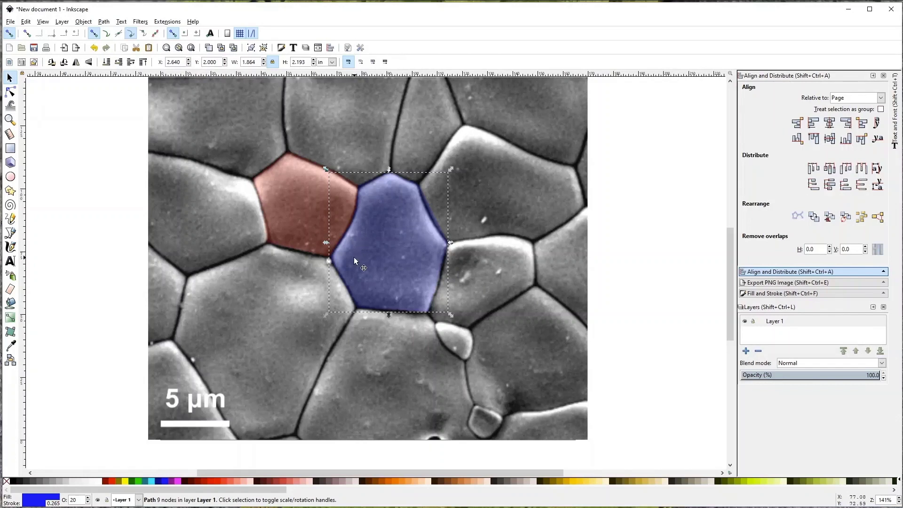
{"action": "left_click", "coordinate": [305, 237], "text": "shift"}
{"action": "left_click", "coordinate": [295, 256]}
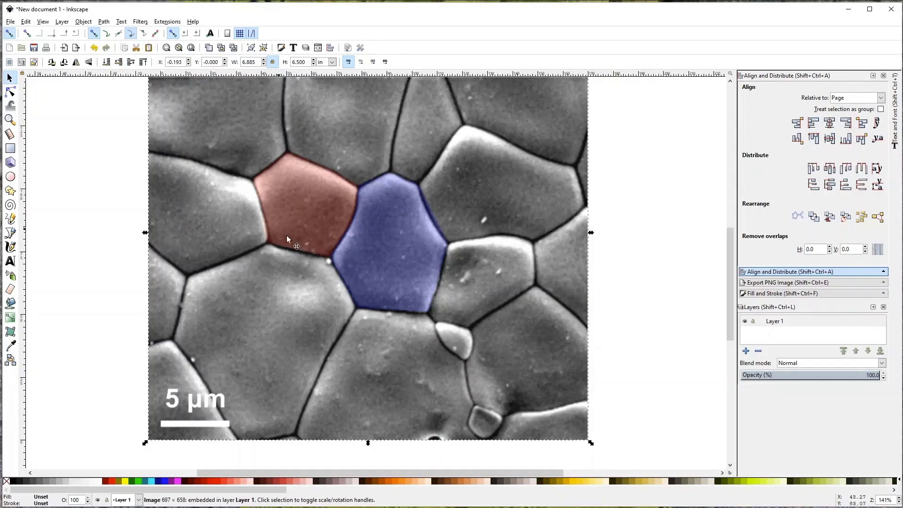
{"action": "left_click", "coordinate": [336, 226]}
{"action": "left_click", "coordinate": [670, 255]}
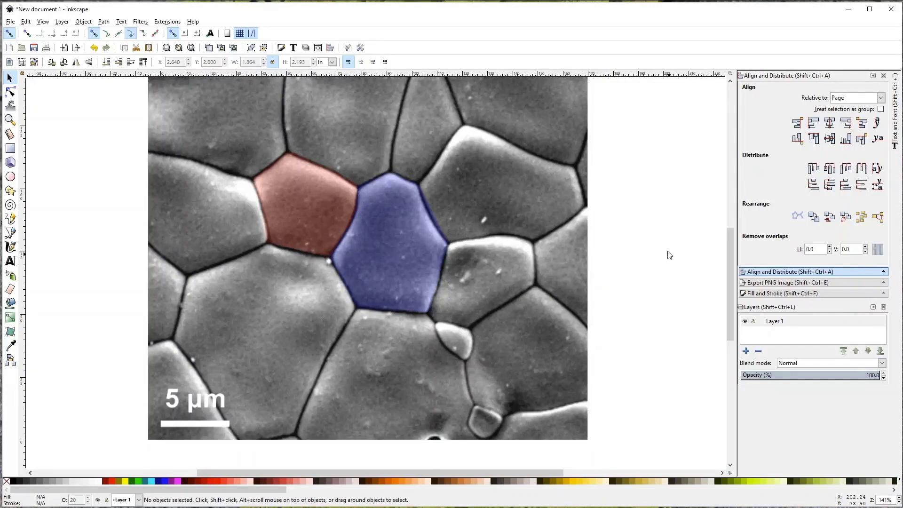
{"action": "left_click", "coordinate": [274, 244]}
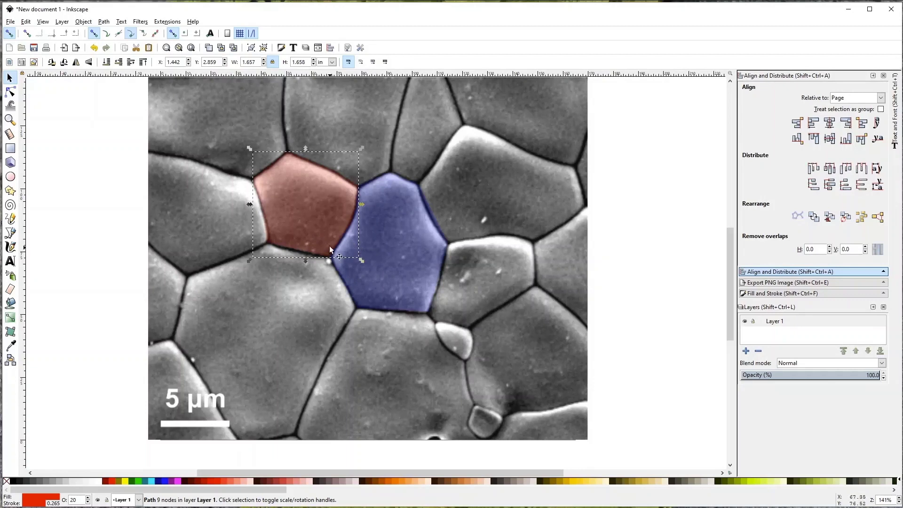
Step: Insert a node midway along the red overlay's lower edge, between its two bottom corner nodes
{"action": "scroll", "coordinate": [328, 231], "scroll_direction": "up", "scroll_amount": 3}
{"action": "left_click", "coordinate": [427, 294]}
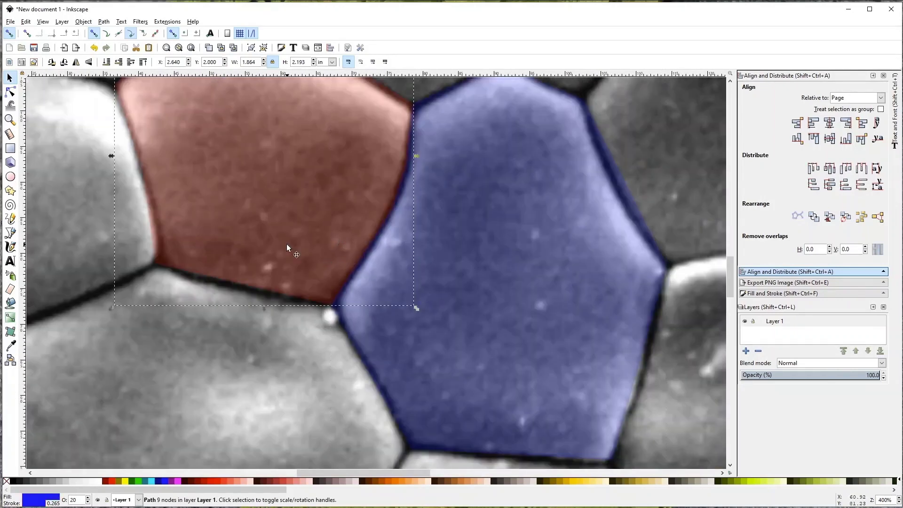
{"action": "key", "text": "n"}
{"action": "left_click", "coordinate": [287, 244]}
{"action": "key", "text": "minus"}
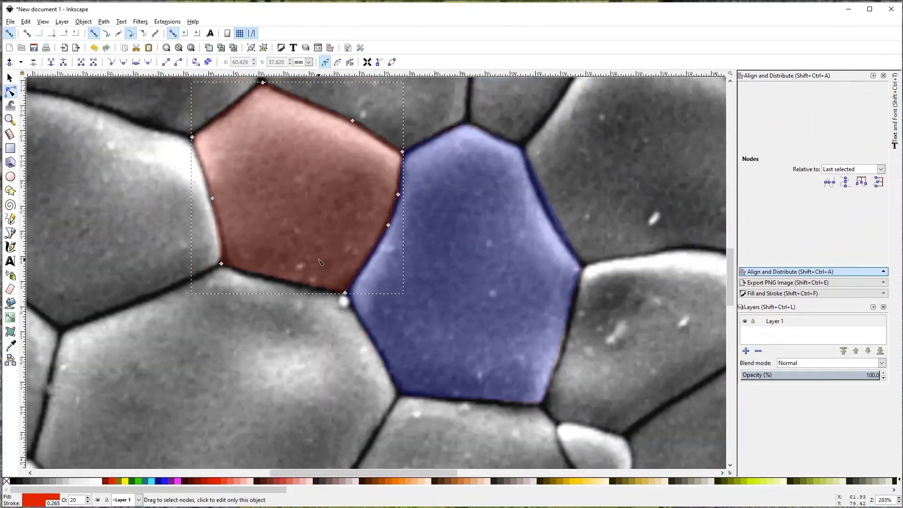
{"action": "left_click_drag", "start_coordinate": [202, 251], "coordinate": [351, 305]}
{"action": "left_click", "coordinate": [221, 263]}
{"action": "left_click", "coordinate": [355, 303], "text": "shift"}
{"action": "left_click", "coordinate": [331, 323]}
{"action": "left_click", "coordinate": [323, 258]}
{"action": "left_click_drag", "start_coordinate": [200, 247], "coordinate": [354, 314]}
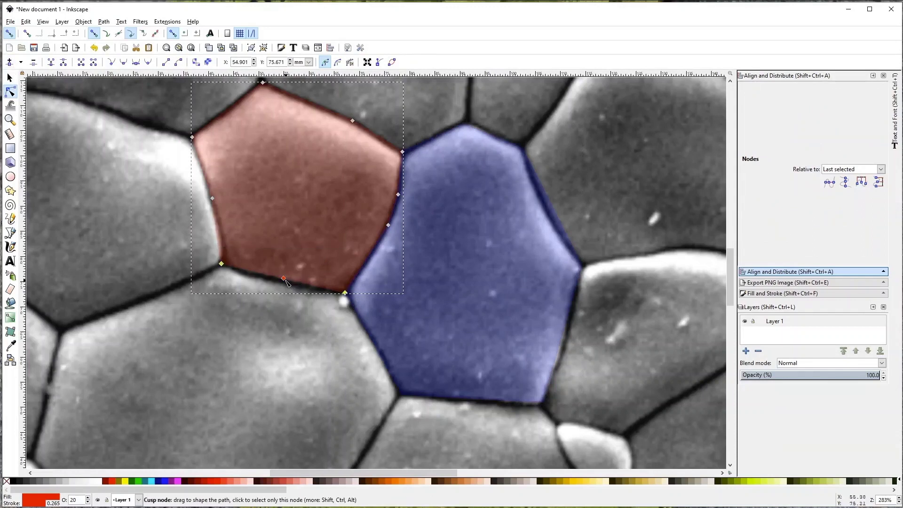
Step: Shift the red overlay's new lower-edge node slightly left and down to follow the grain boundary
{"action": "key", "text": "s"}
{"action": "key", "text": "n"}
{"action": "left_click_drag", "start_coordinate": [283, 279], "coordinate": [278, 280]}
{"action": "key", "text": "s"}
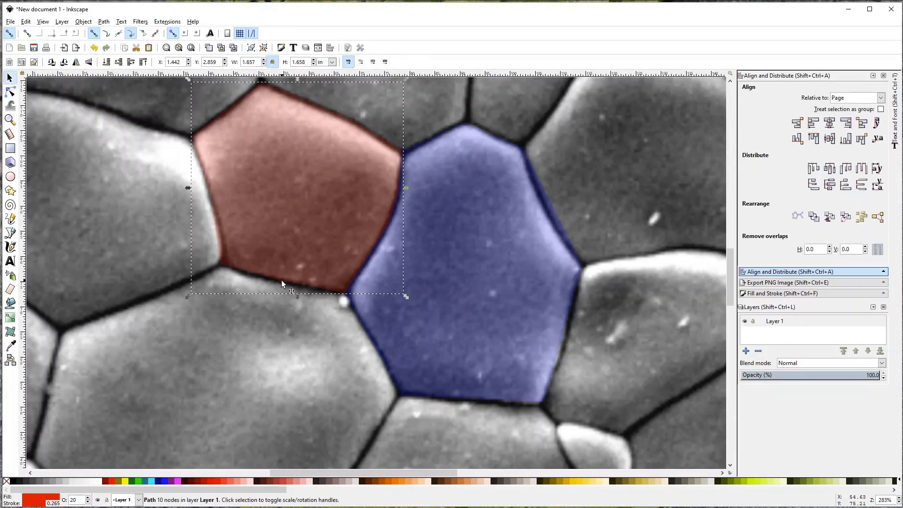
Step: Duplicate the red overlay and fill the copy with dark green
{"action": "scroll", "coordinate": [291, 257], "scroll_direction": "down", "scroll_amount": 4}
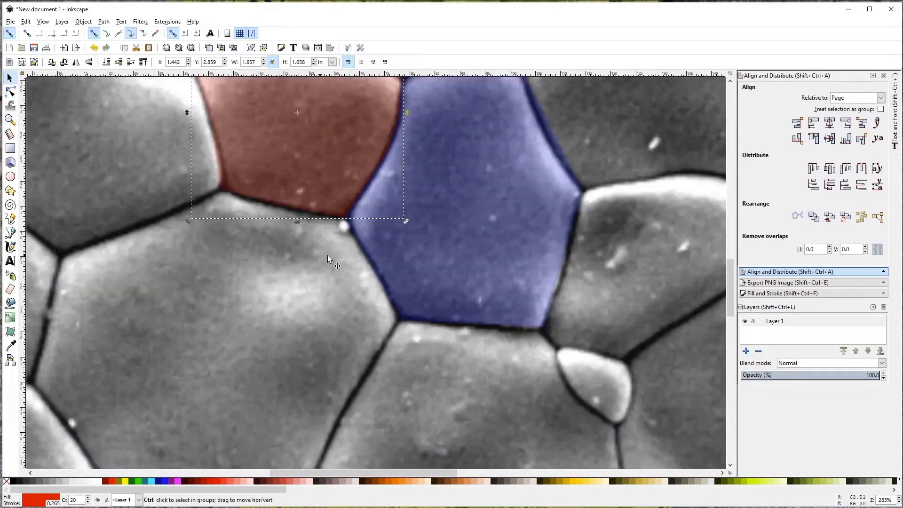
{"action": "key", "text": "5"}
{"action": "double_click", "coordinate": [327, 252]}
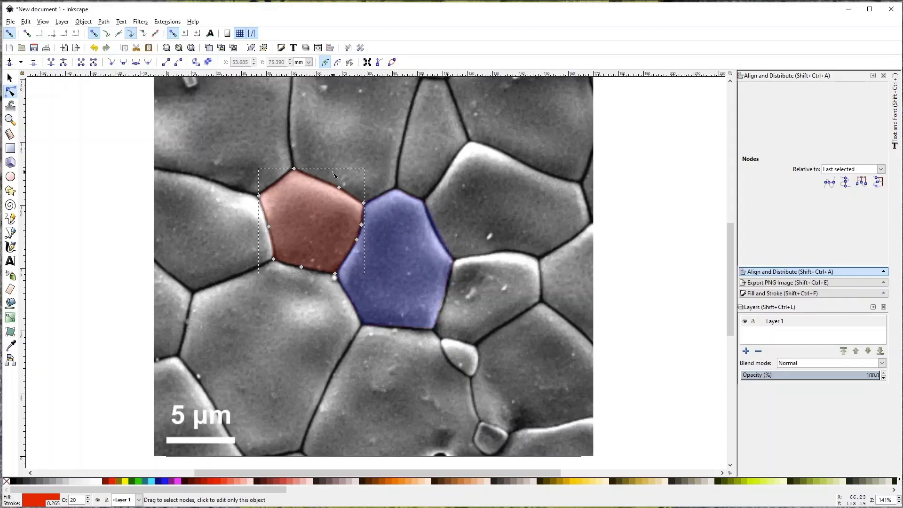
{"action": "key", "text": "s"}
{"action": "double_click", "coordinate": [324, 221]}
{"action": "key", "text": "s"}
{"action": "left_click", "coordinate": [134, 481]}
{"action": "double_click", "coordinate": [310, 204]}
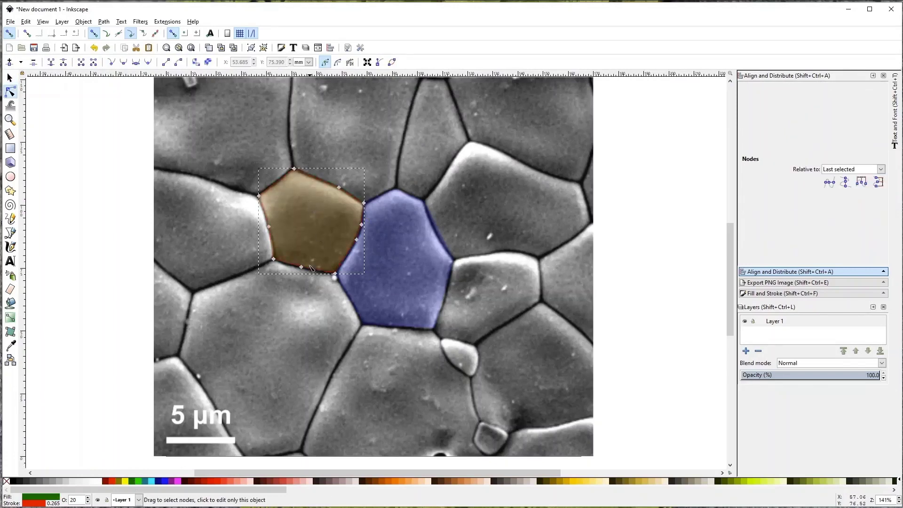
Step: Move the green copy's upper and side nodes down and left into the grain below, keeping the lower-edge nodes in place
{"action": "left_click_drag", "start_coordinate": [226, 150], "coordinate": [411, 254]}
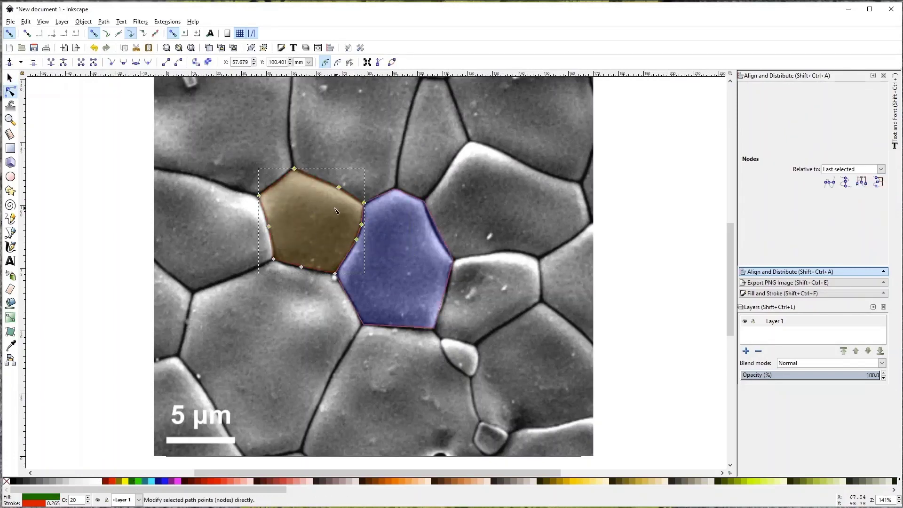
{"action": "key", "text": "shift+Down"}
{"action": "key", "text": "shift+Down"}
{"action": "key", "text": "shift+Down"}
{"action": "key", "text": "shift+Down"}
{"action": "key", "text": "shift+Down"}
{"action": "key", "text": "shift+Down"}
{"action": "key", "text": "shift+Down"}
{"action": "key", "text": "shift+Down"}
{"action": "key", "text": "shift+Down"}
{"action": "key", "text": "shift+Left"}
{"action": "key", "text": "shift+Left"}
{"action": "key", "text": "shift+Left"}
{"action": "key", "text": "shift+Left"}
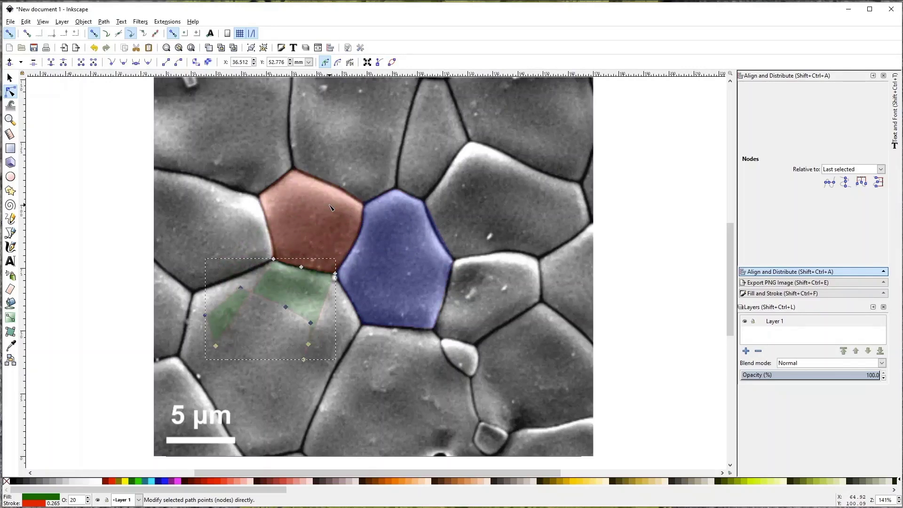
{"action": "key", "text": "shift+Up"}
{"action": "key", "text": "shift+Up"}
{"action": "key", "text": "shift+Up"}
{"action": "key", "text": "shift+Up"}
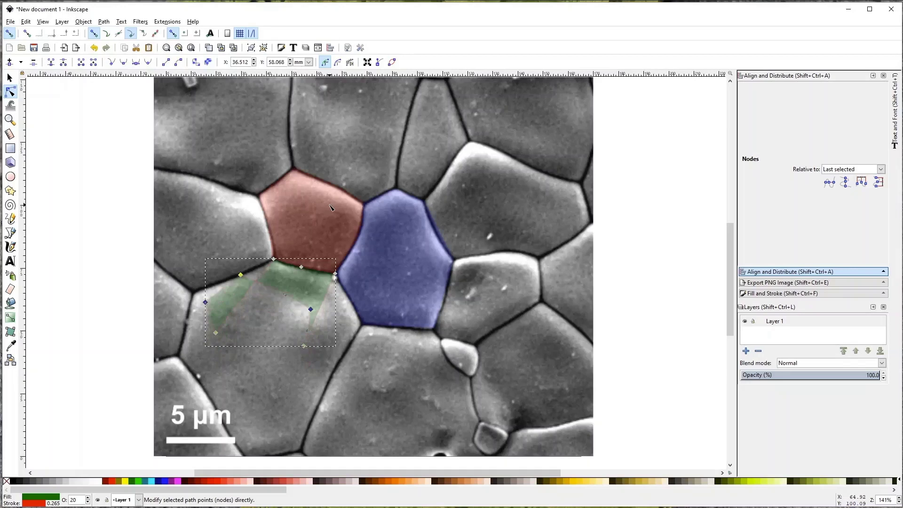
Step: Shift the green copy's selected upper and side nodes further down into the grain below the red overlay
{"action": "key", "text": "shift+Up"}
{"action": "key", "text": "shift+Up"}
{"action": "key", "text": "shift+Up"}
{"action": "key", "text": "shift+Up"}
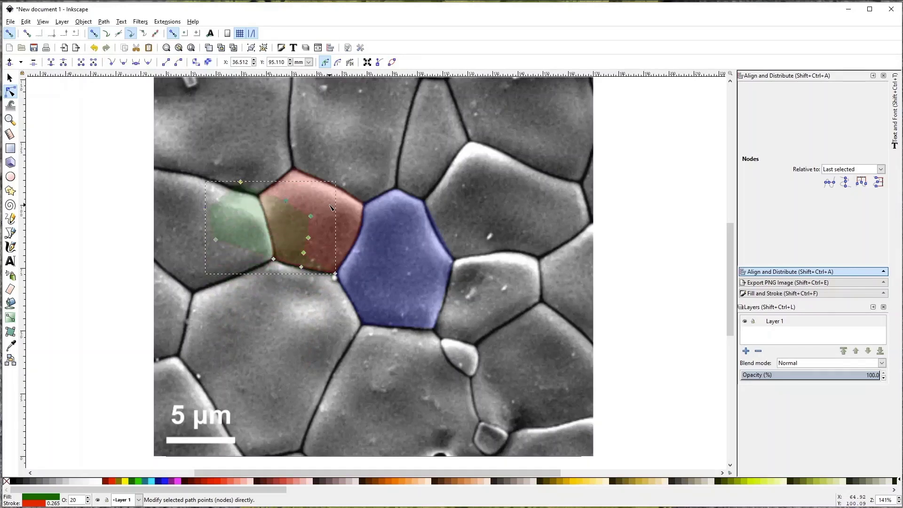
{"action": "key", "text": "shift+Down"}
{"action": "key", "text": "shift+Down"}
{"action": "key", "text": "shift+Down"}
{"action": "key", "text": "shift+Down"}
{"action": "key", "text": "shift+Down"}
{"action": "key", "text": "shift+Down"}
{"action": "key", "text": "shift+Down"}
{"action": "key", "text": "shift+Down"}
{"action": "key", "text": "shift+Down"}
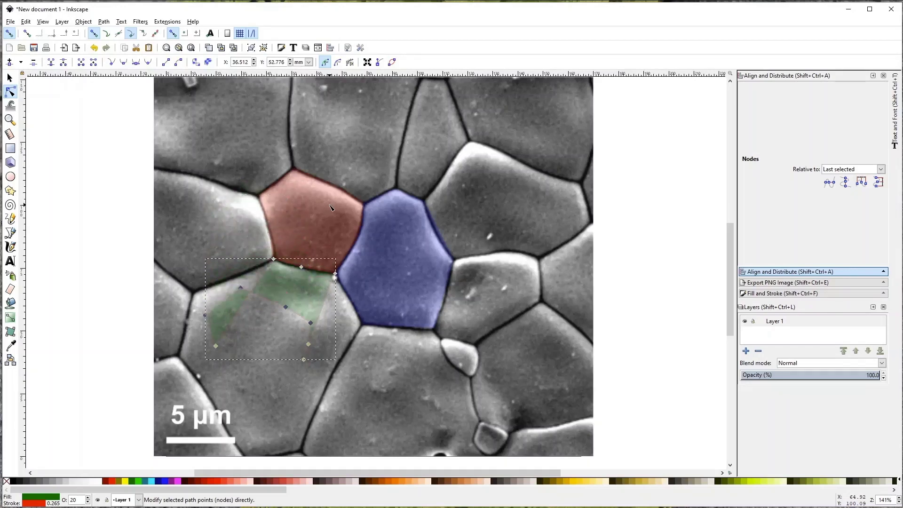
{"action": "key", "text": "shift+Up"}
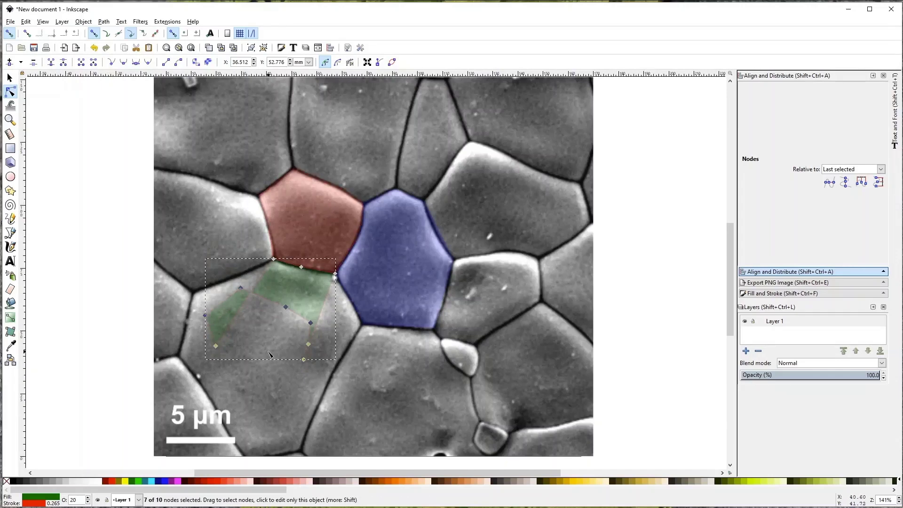
Step: Reposition the green copy's individual left, lower and right nodes along the boundary of the large grain below the red overlay
{"action": "key", "text": "s"}
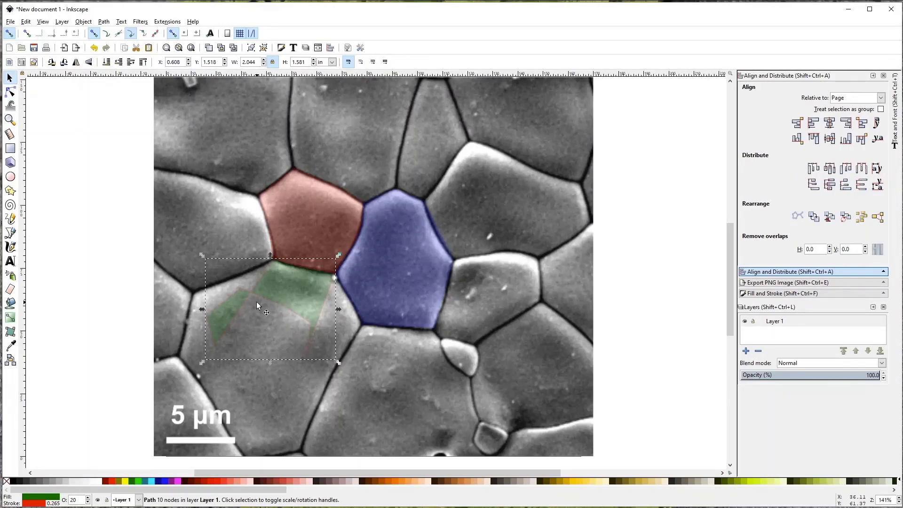
{"action": "key", "text": "n"}
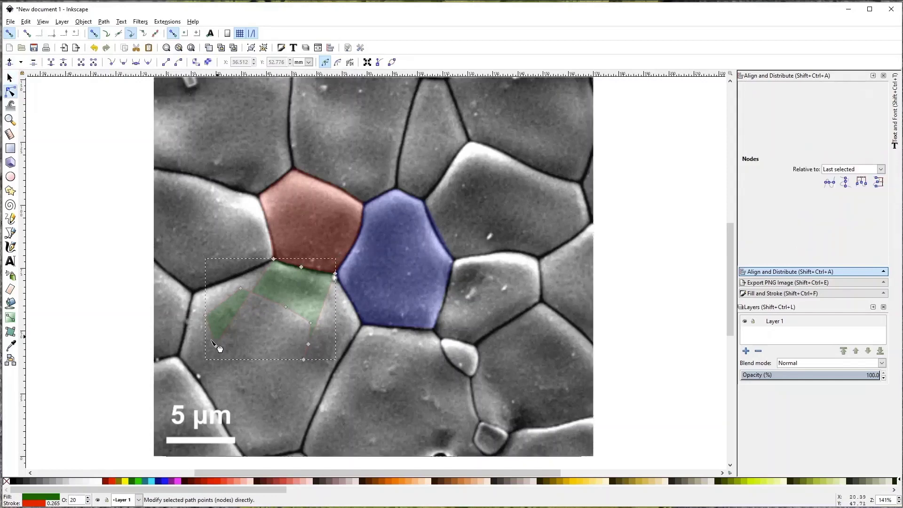
{"action": "left_click_drag", "start_coordinate": [216, 346], "coordinate": [180, 356]}
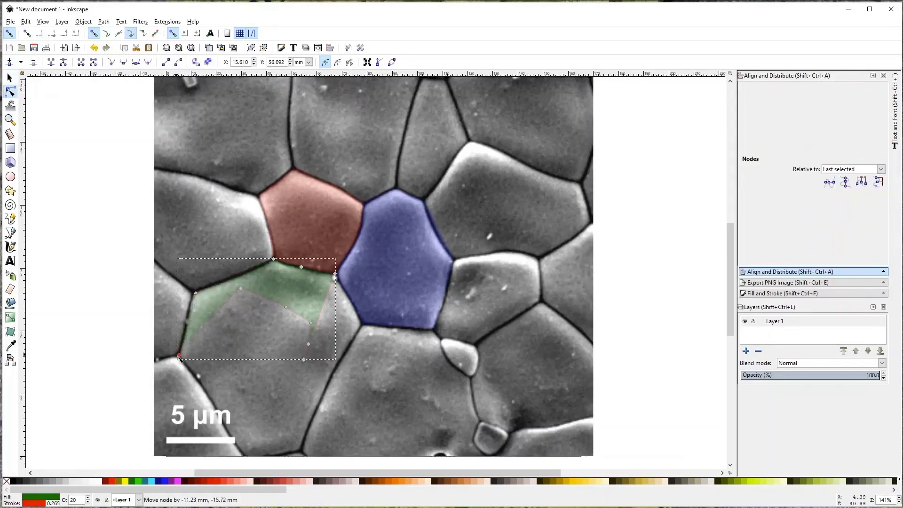
{"action": "left_click_drag", "start_coordinate": [240, 288], "coordinate": [246, 454]}
{"action": "left_click_drag", "start_coordinate": [286, 309], "coordinate": [298, 452]}
{"action": "left_click_drag", "start_coordinate": [304, 359], "coordinate": [355, 351]}
{"action": "left_click_drag", "start_coordinate": [312, 325], "coordinate": [328, 385]}
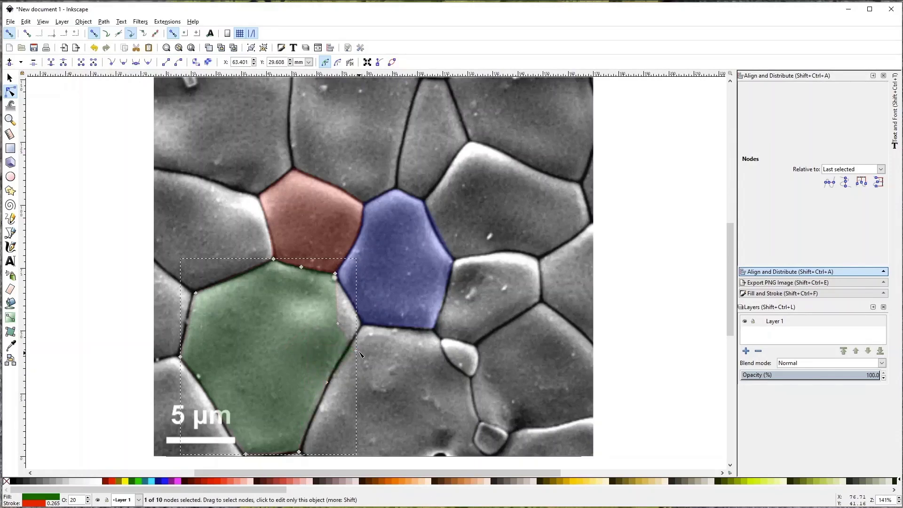
{"action": "left_click_drag", "start_coordinate": [357, 351], "coordinate": [328, 353]}
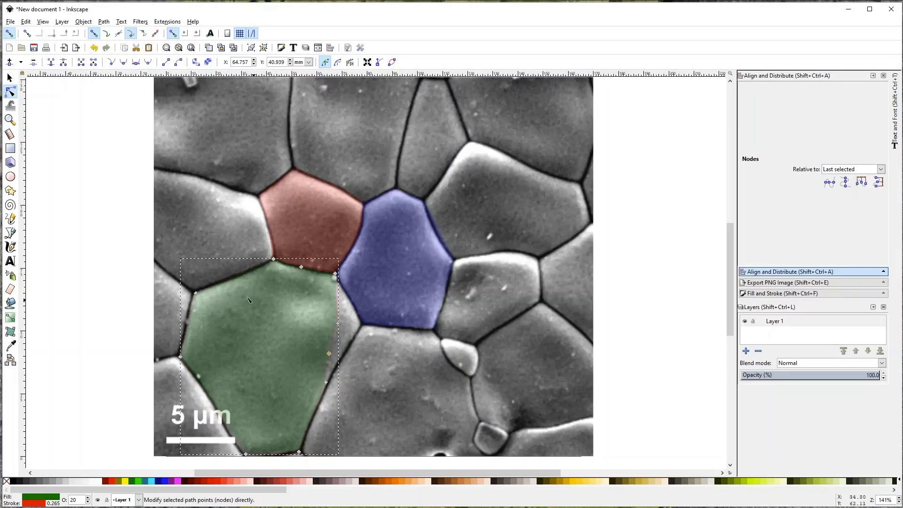
Step: Insert a node midway along the blue overlay's lower-left edge, between its leftmost and lower-left corner nodes
{"action": "key", "text": "s"}
{"action": "double_click", "coordinate": [359, 296]}
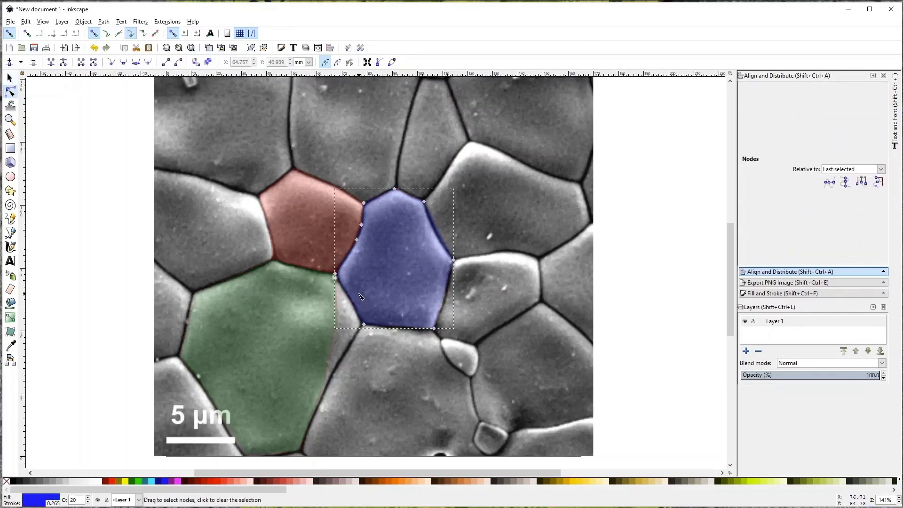
{"action": "scroll", "coordinate": [359, 296], "scroll_direction": "up", "scroll_amount": 3, "text": "ctrl"}
{"action": "left_click", "coordinate": [371, 382]}
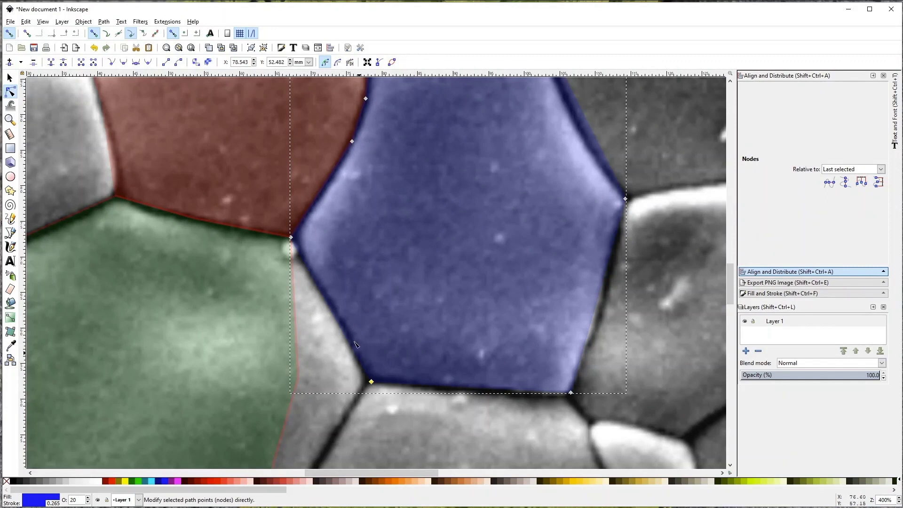
{"action": "left_click", "coordinate": [291, 237], "text": "shift"}
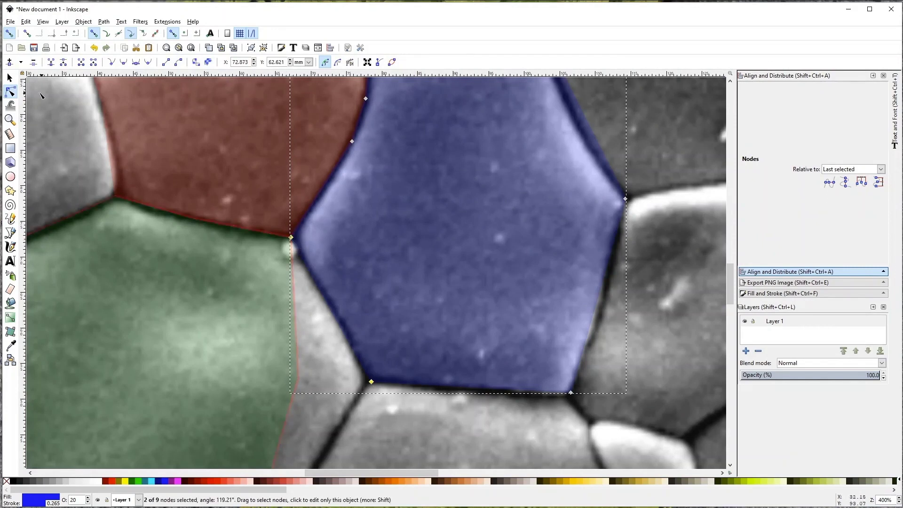
{"action": "left_click", "coordinate": [9, 62]}
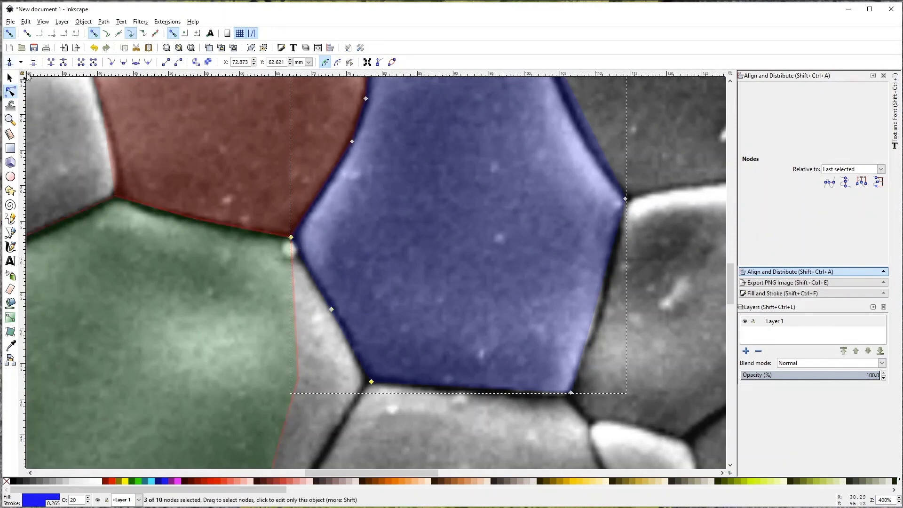
Step: Nudge the blue overlay's new lower-left edge node slightly right and up to follow the grain boundary
{"action": "left_click", "coordinate": [332, 310]}
{"action": "key", "text": "alt+Right"}
{"action": "key", "text": "alt+Up"}
{"action": "key", "text": "alt+Right"}
{"action": "key", "text": "alt+Up"}
{"action": "key", "text": "alt+Right"}
{"action": "key", "text": "alt+Up"}
{"action": "key", "text": "alt+Up"}
{"action": "key", "text": "s"}
{"action": "scroll", "coordinate": [358, 313], "scroll_direction": "down", "scroll_amount": 3, "text": "ctrl"}
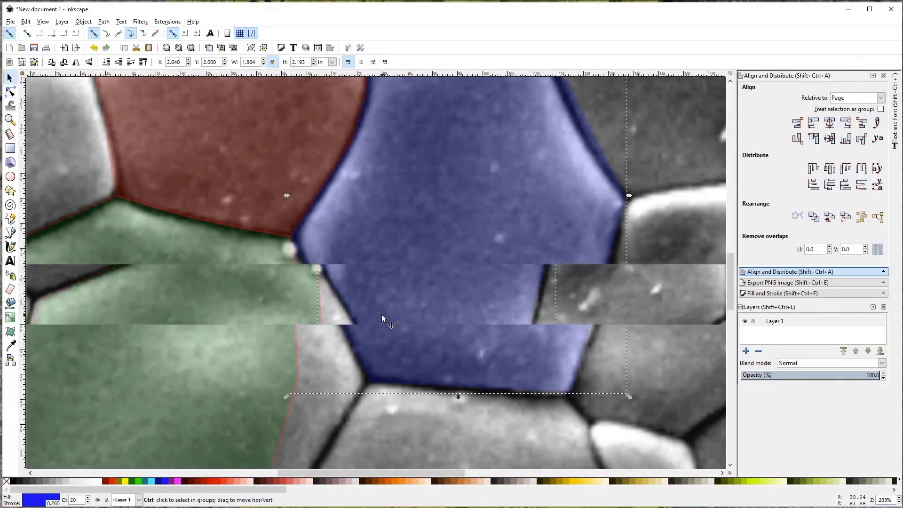
Step: Duplicate the blue overlay and fill the copy with bright green
{"action": "left_click", "coordinate": [339, 376]}
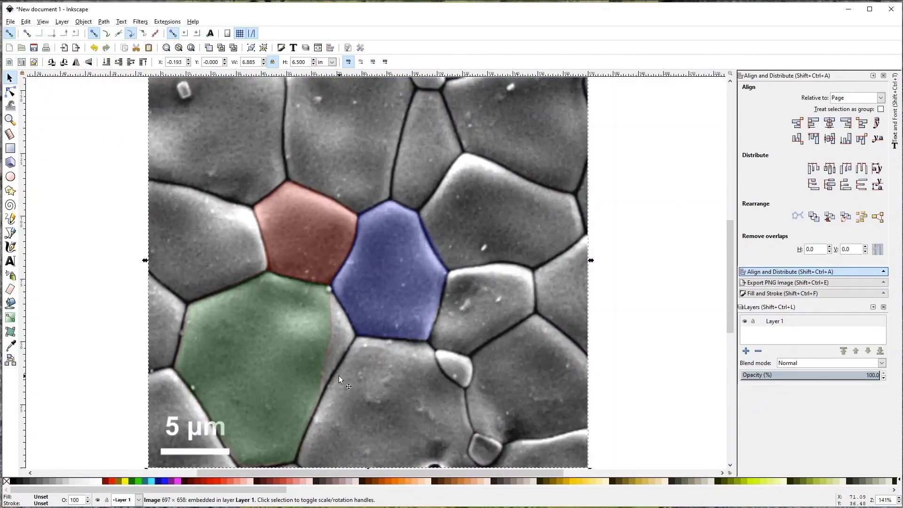
{"action": "left_click", "coordinate": [346, 308]}
{"action": "key", "text": "n"}
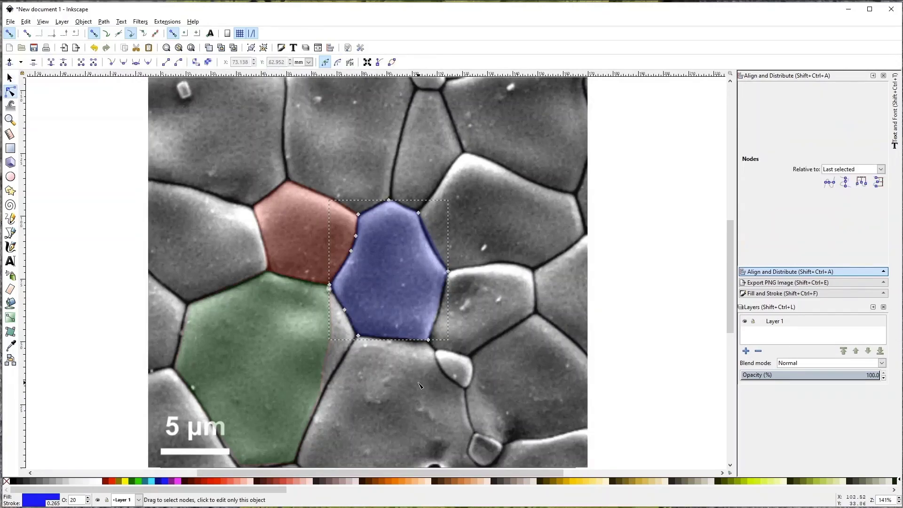
{"action": "key", "text": "s"}
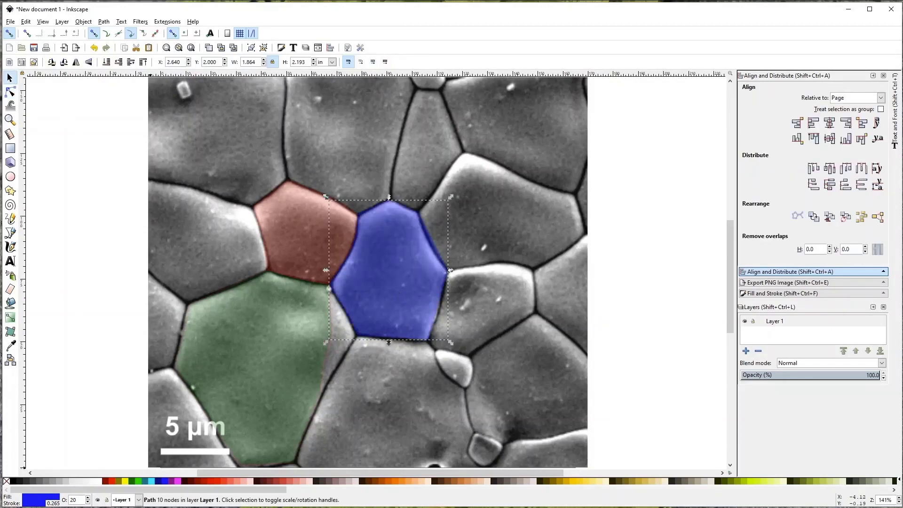
{"action": "left_click", "coordinate": [138, 480]}
{"action": "left_click", "coordinate": [419, 427]}
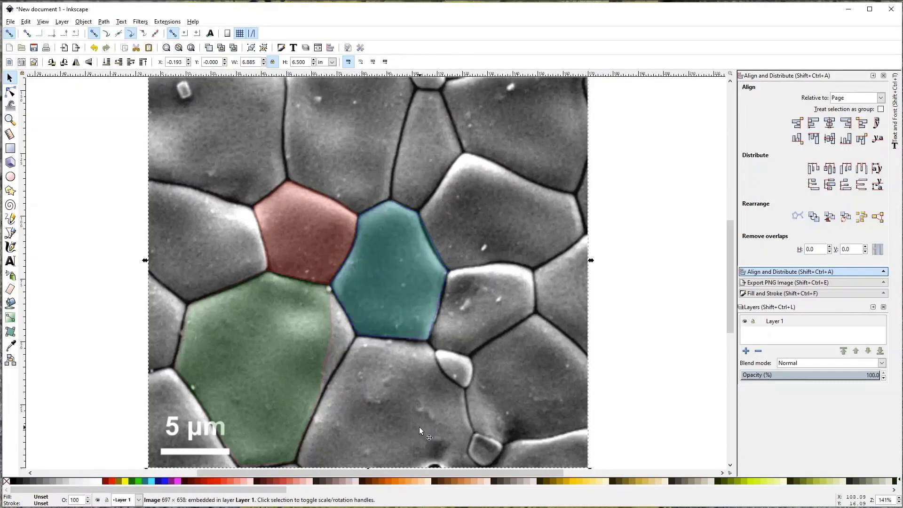
Step: Delete the leftmost corner node of the bright green copy over the blue grain
{"action": "double_click", "coordinate": [417, 303]}
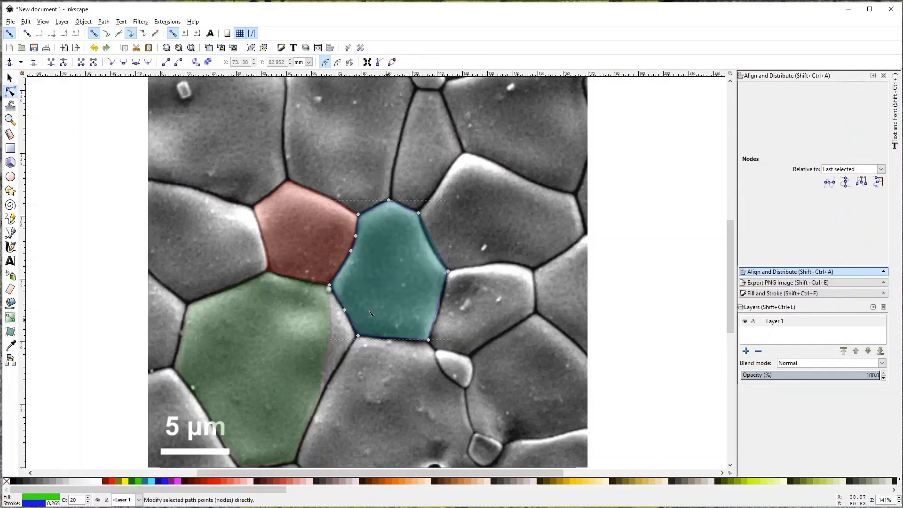
{"action": "left_click", "coordinate": [330, 285]}
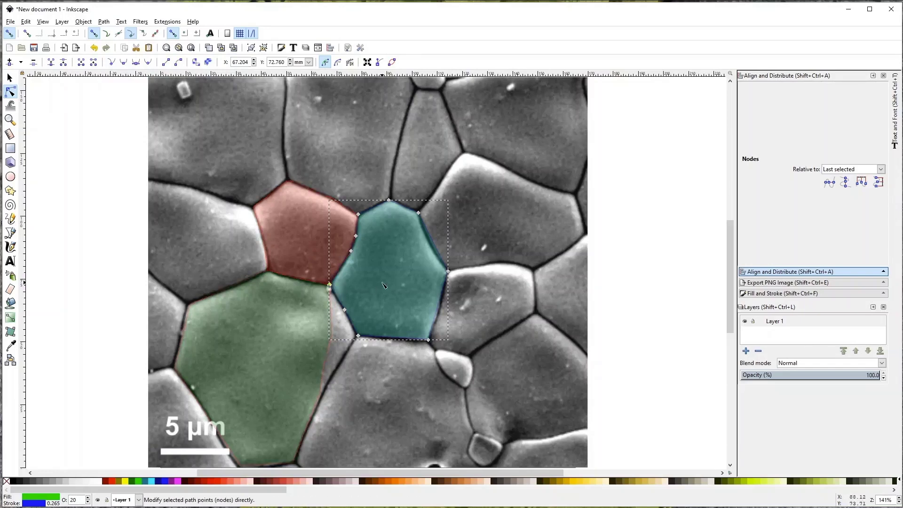
{"action": "key", "text": "Delete"}
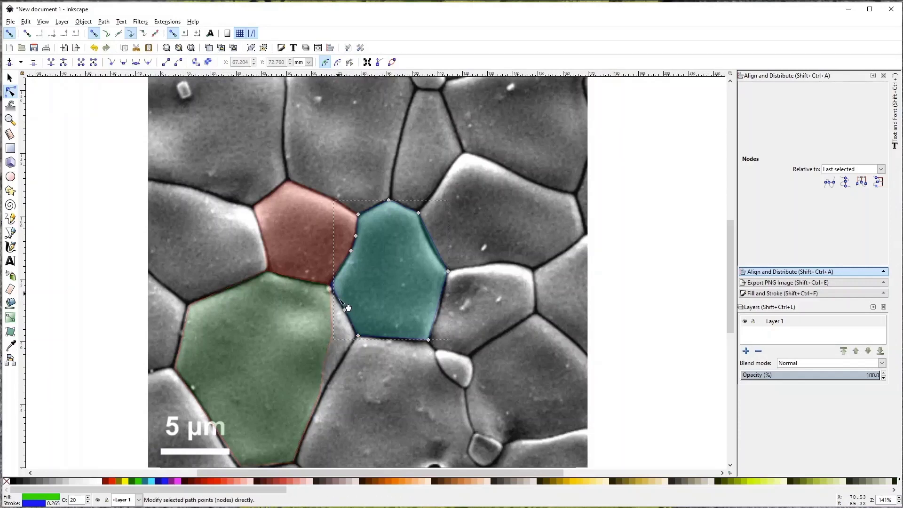
Step: Delete the dark green overlay's upper right-hand segment, between its upper-right corner node and the node below it
{"action": "left_click", "coordinate": [330, 286]}
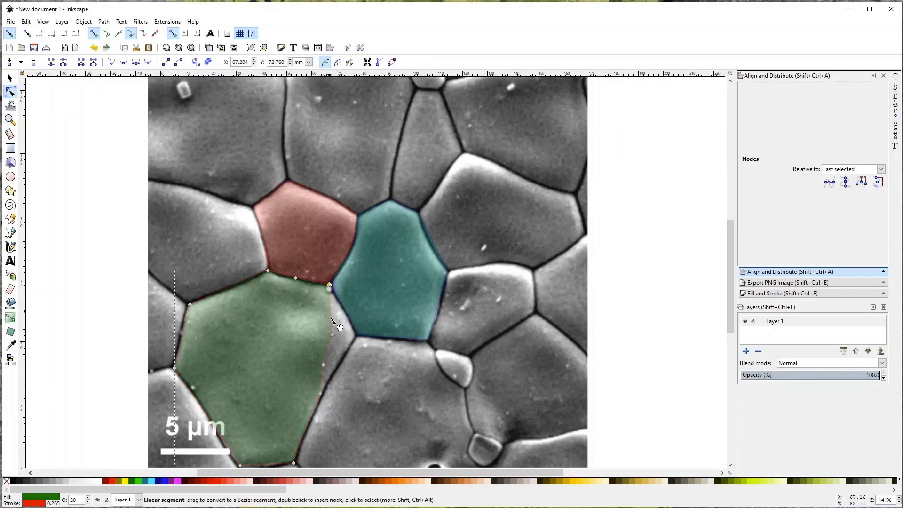
{"action": "left_click", "coordinate": [356, 319]}
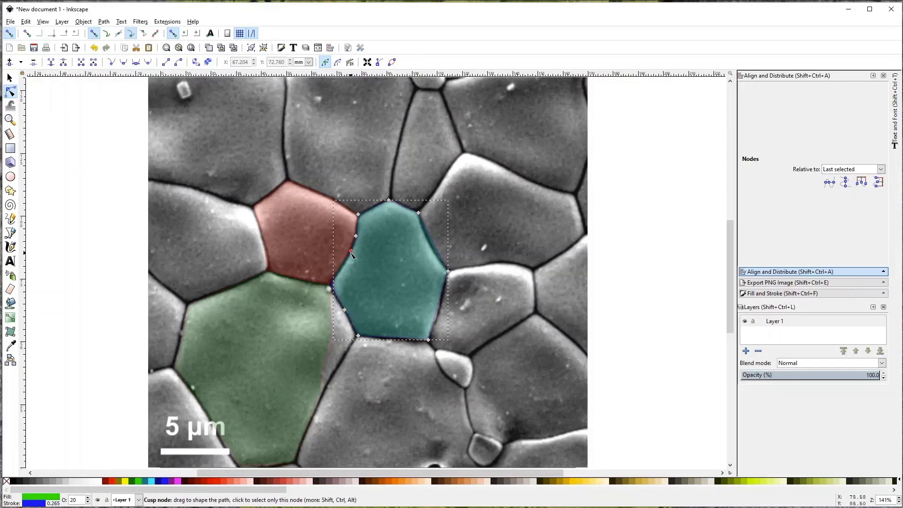
{"action": "left_click", "coordinate": [334, 297]}
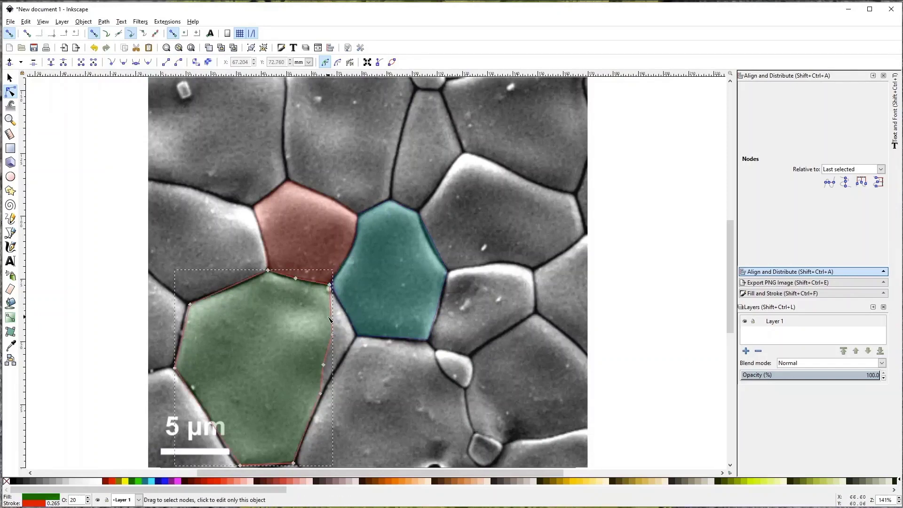
{"action": "left_click", "coordinate": [338, 297]}
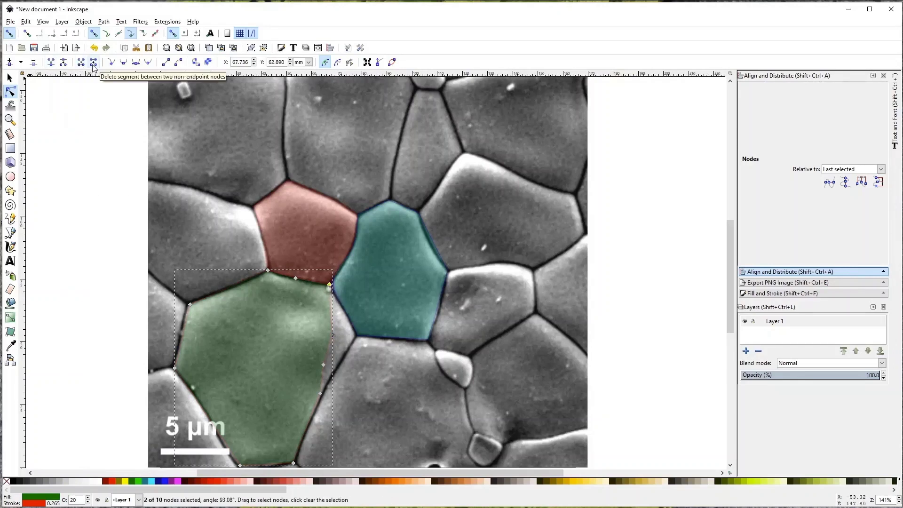
Step: Delete the bright green copy's left-side segment between the nodes above and below its removed corner
{"action": "left_click", "coordinate": [350, 288]}
{"action": "left_click", "coordinate": [344, 310]}
{"action": "left_click", "coordinate": [351, 251], "text": "shift"}
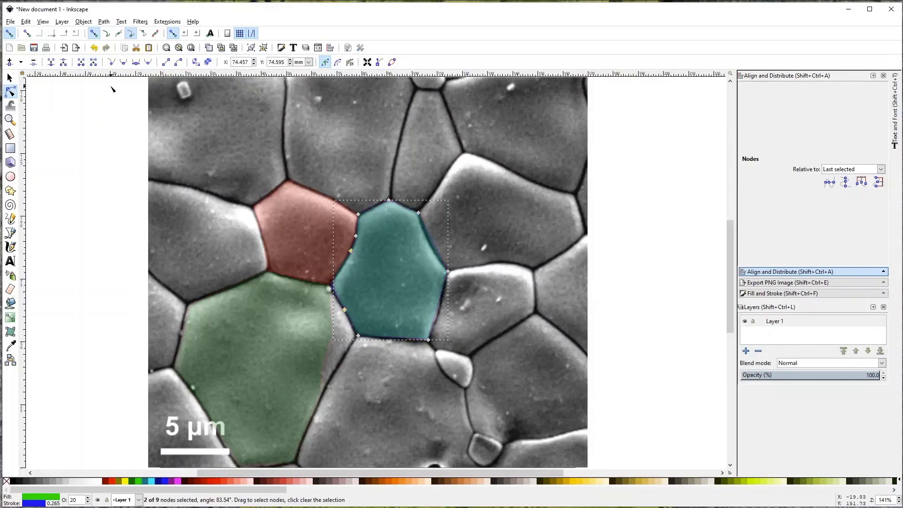
{"action": "left_click", "coordinate": [94, 62]}
Step: Combine the dark green overlay with the bright green copy, joining the overlay's upper-right end node to the copy's lower-left end node with a segment
{"action": "left_click", "coordinate": [331, 295]}
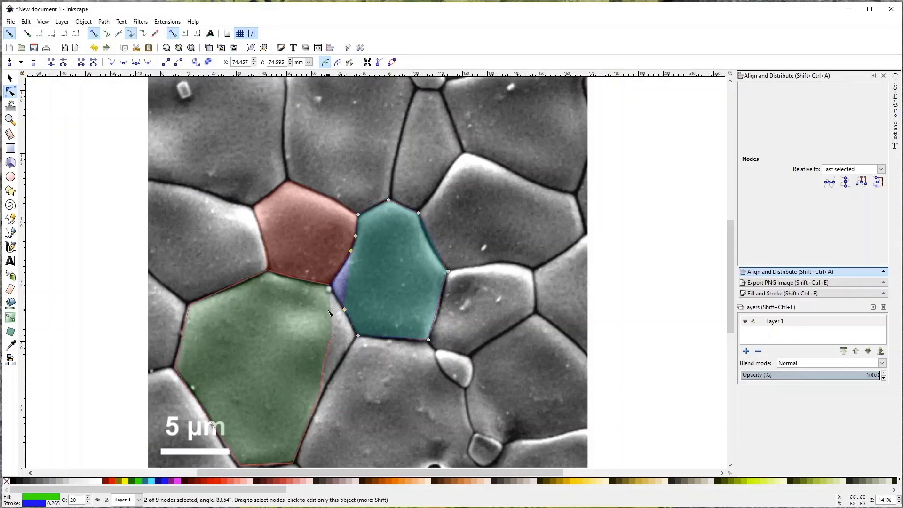
{"action": "left_click", "coordinate": [345, 311], "text": "shift"}
{"action": "left_click", "coordinate": [345, 311], "text": "shift"}
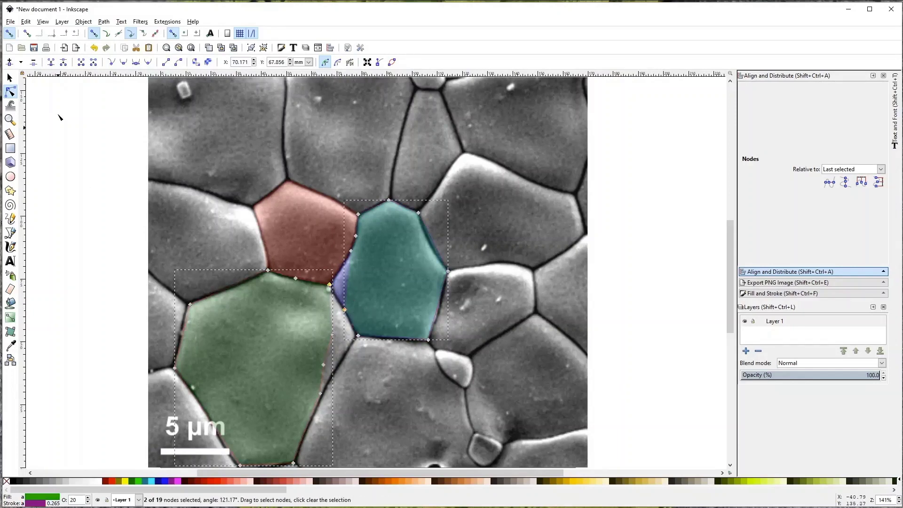
{"action": "left_click", "coordinate": [49, 70]}
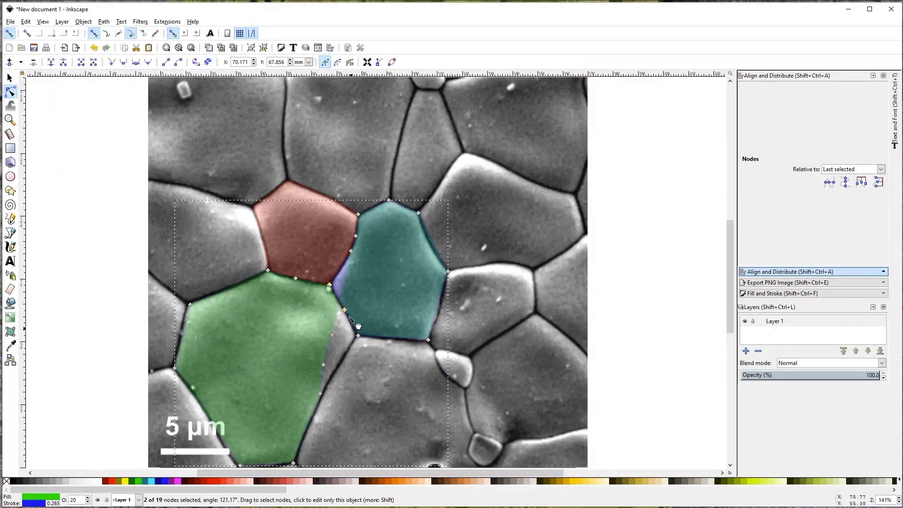
Step: Move the combined path's node from the blue grain's lower-right corner and the green area's right-edge node onto the lower grain's right boundary
{"action": "key", "text": "s"}
{"action": "key", "text": "n"}
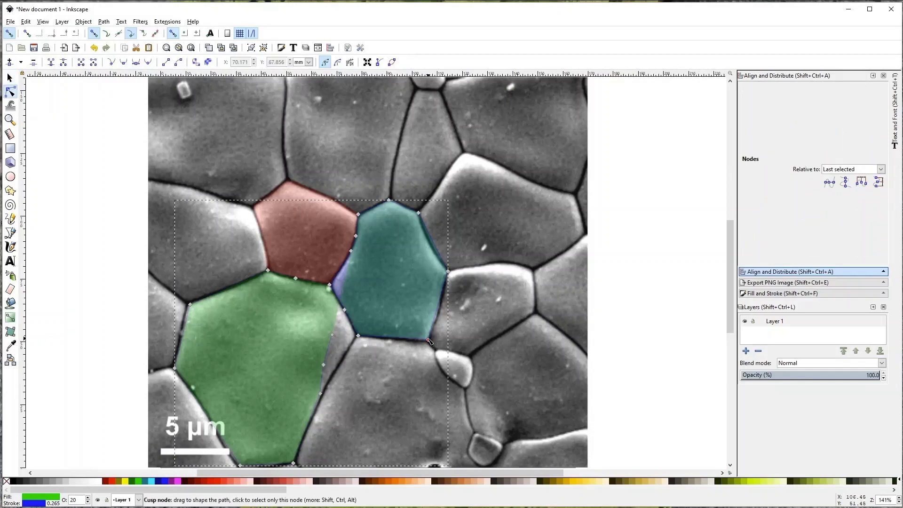
{"action": "left_click_drag", "start_coordinate": [429, 340], "coordinate": [332, 376]}
{"action": "key", "text": "Escape"}
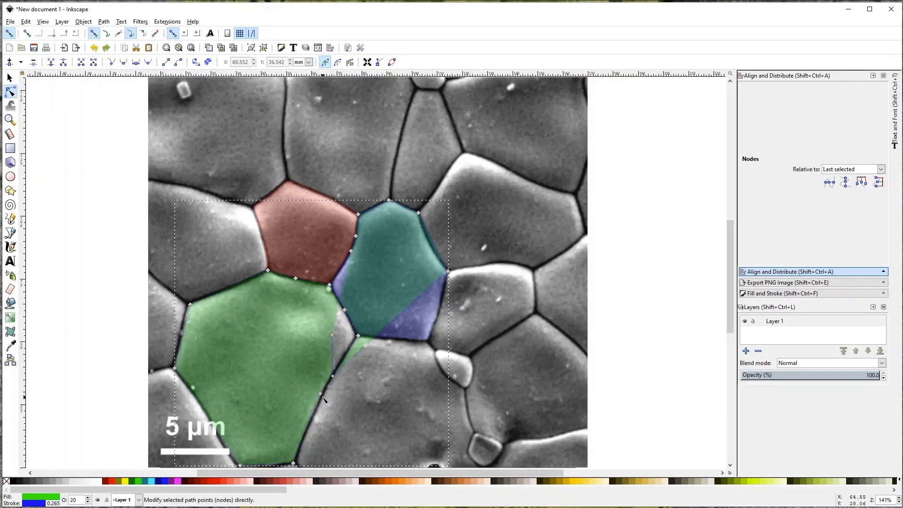
{"action": "double_click", "coordinate": [305, 434]}
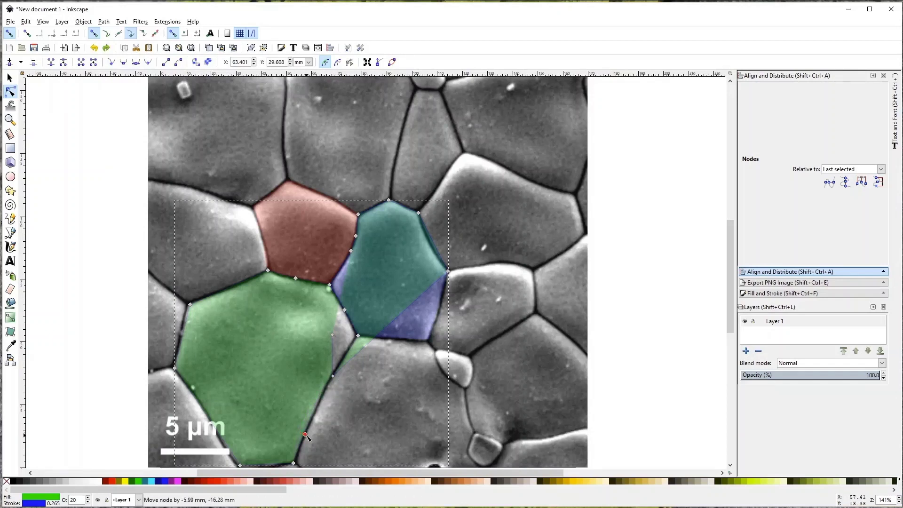
{"action": "left_click", "coordinate": [340, 379]}
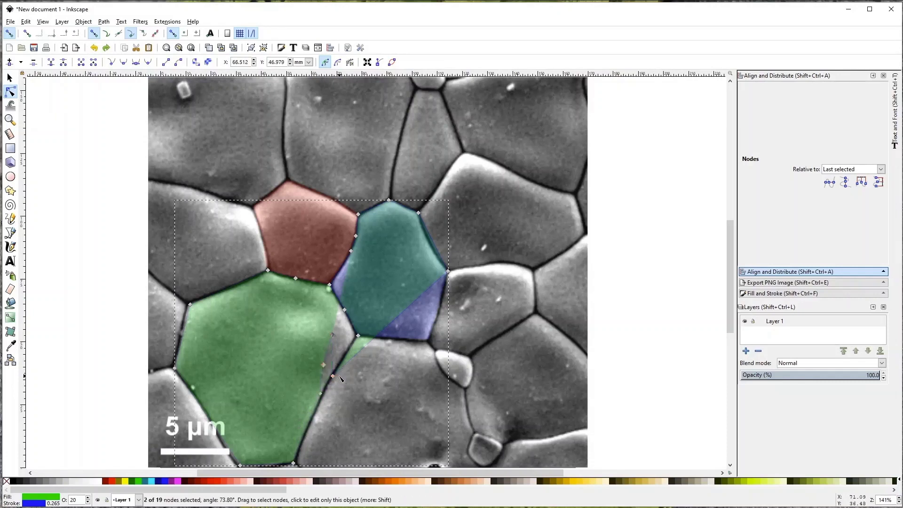
{"action": "left_click", "coordinate": [308, 427]}
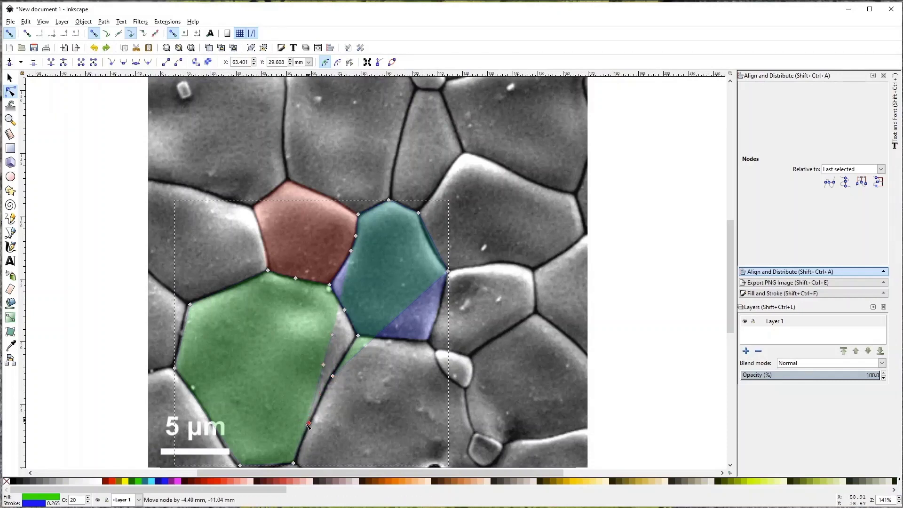
Step: Delete the combined path's leftover nodes over the blue grain and the stray inner nodes along the green area's right edge
{"action": "left_click_drag", "start_coordinate": [468, 293], "coordinate": [344, 175]}
{"action": "key", "text": "Delete"}
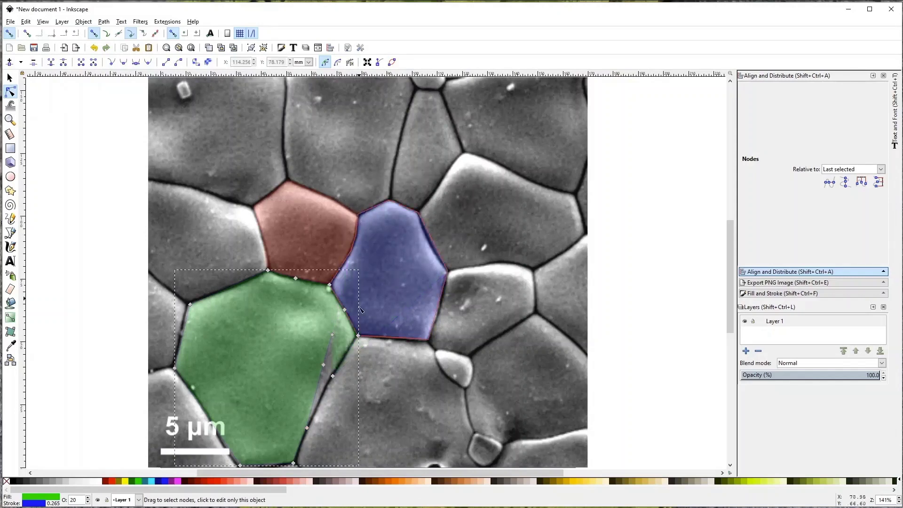
{"action": "left_click", "coordinate": [333, 336]}
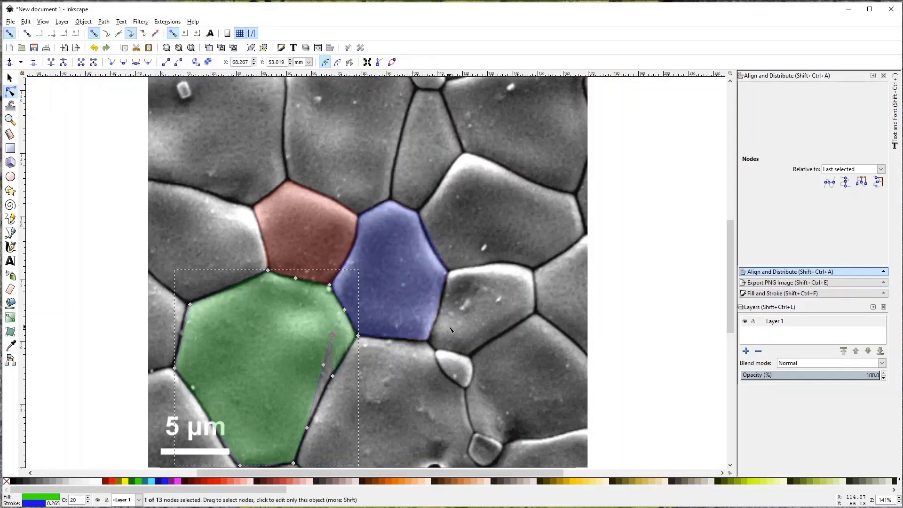
{"action": "left_click_drag", "start_coordinate": [323, 364], "coordinate": [324, 392]}
{"action": "key", "text": "s"}
{"action": "left_click", "coordinate": [360, 384]}
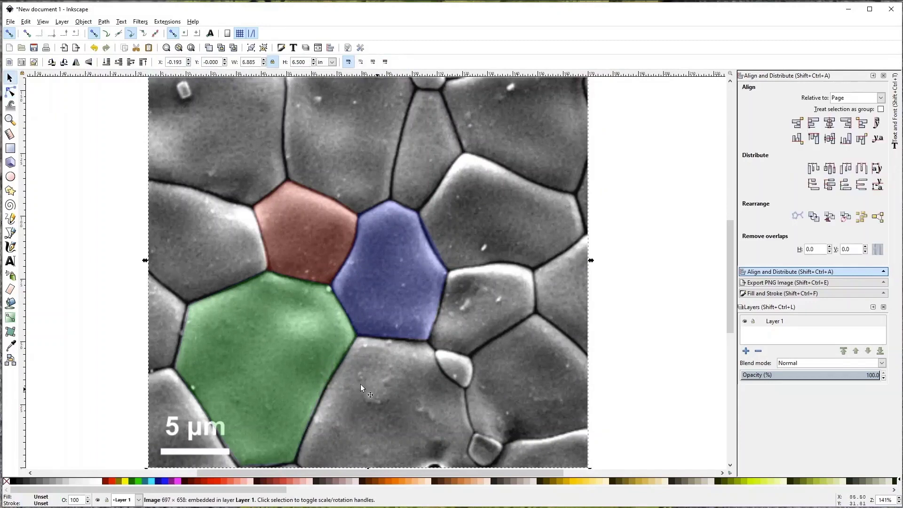
Step: Inspect the green overlay's boundaries up close and the three coloured grains across the whole micrograph
{"action": "scroll", "coordinate": [192, 375], "scroll_direction": "up", "scroll_amount": 1, "text": "ctrl"}
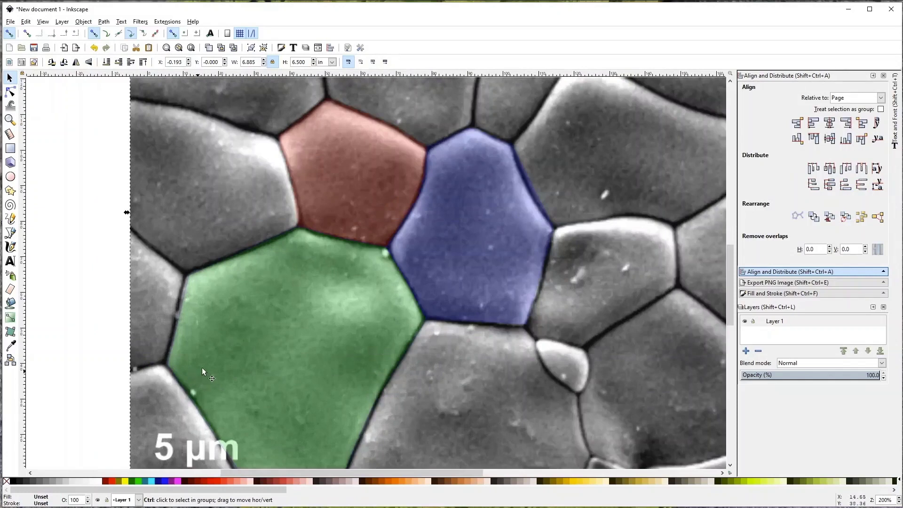
{"action": "scroll", "coordinate": [286, 316], "scroll_direction": "down", "scroll_amount": 4}
{"action": "scroll", "coordinate": [427, 297], "scroll_direction": "up", "scroll_amount": 2}
{"action": "left_click", "coordinate": [322, 292]}
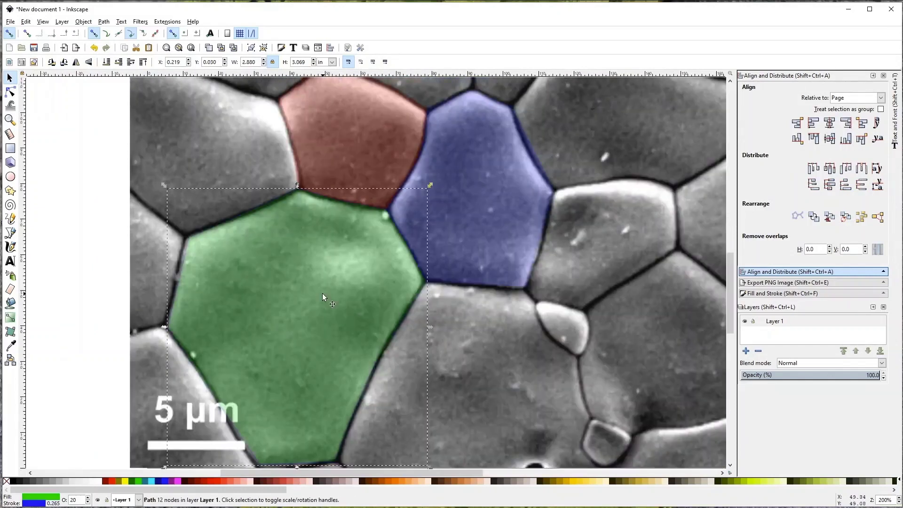
{"action": "left_click", "coordinate": [132, 480]}
{"action": "left_click", "coordinate": [134, 317]}
{"action": "scroll", "coordinate": [135, 315], "scroll_direction": "down", "scroll_amount": 2}
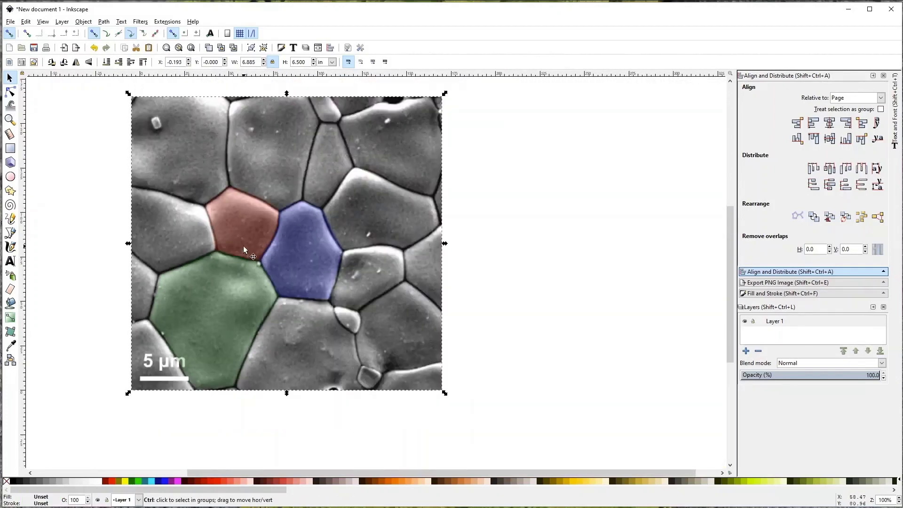
{"action": "scroll", "coordinate": [310, 303], "scroll_direction": "up", "scroll_amount": 8}
{"action": "scroll", "coordinate": [343, 257], "scroll_direction": "down", "scroll_amount": 8}
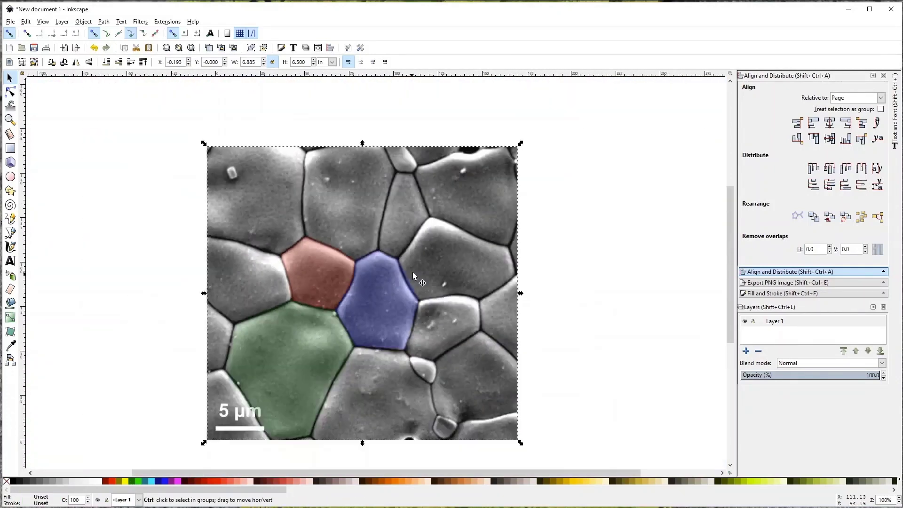
{"action": "left_click", "coordinate": [591, 246]}
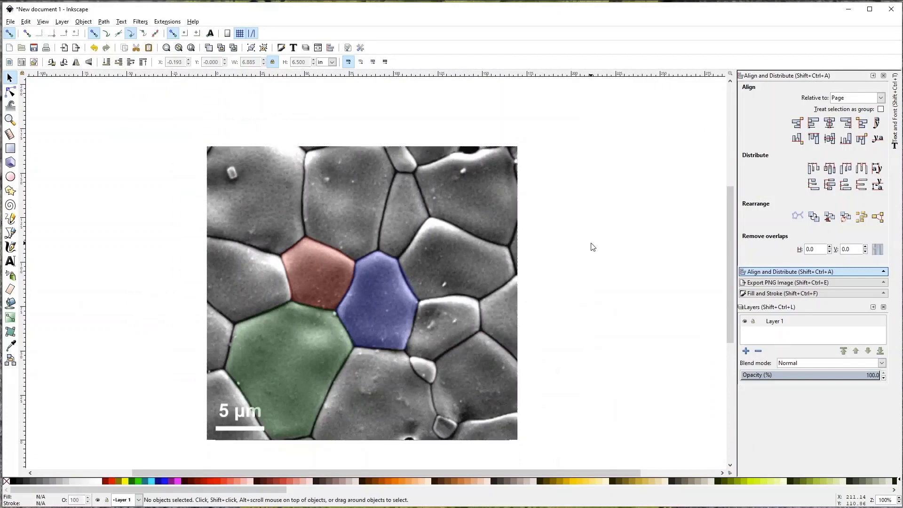
{"action": "scroll", "coordinate": [610, 294], "scroll_direction": "up", "scroll_amount": 1}
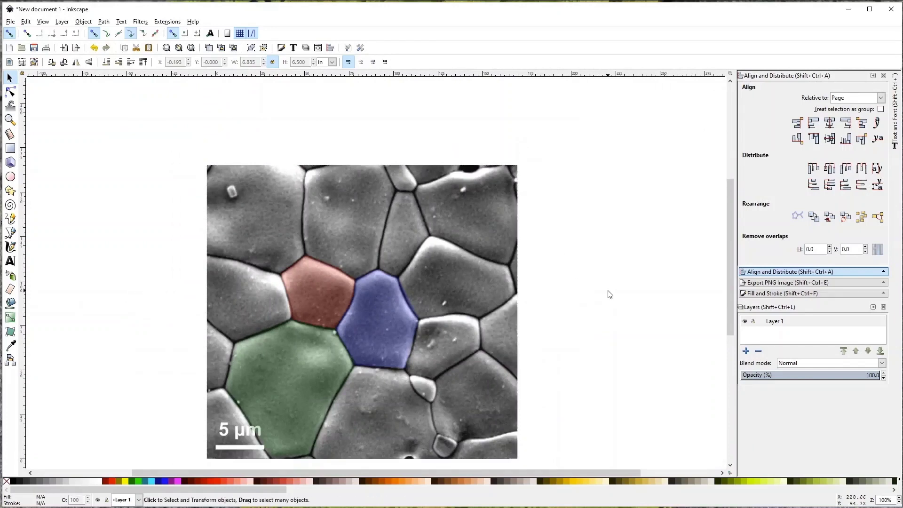
{"action": "scroll", "coordinate": [610, 294], "scroll_direction": "down", "scroll_amount": 1}
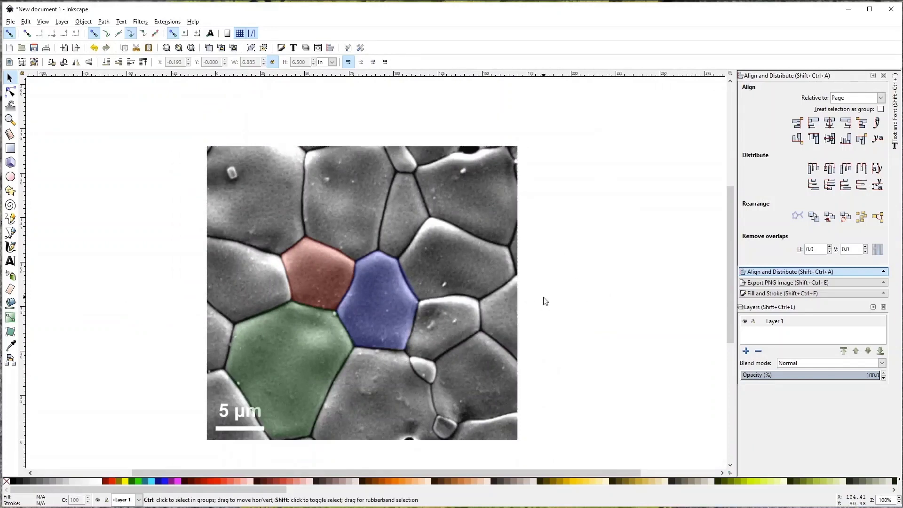
Step: Open the PNG export settings and set the export area to the page
{"action": "key", "text": "ctrl+shift+e"}
{"action": "left_click", "coordinate": [758, 100]}
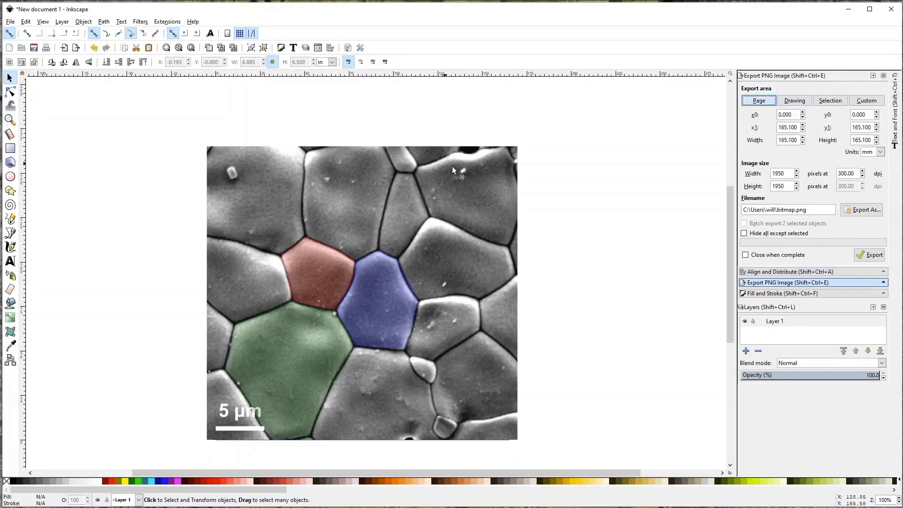
Step: Select the three coloured overlays and the micrograph to compare their selection-based export areas, and clear the selection
{"action": "left_click", "coordinate": [431, 150]}
{"action": "left_click", "coordinate": [649, 316]}
{"action": "left_click_drag", "start_coordinate": [576, 200], "coordinate": [217, 454]}
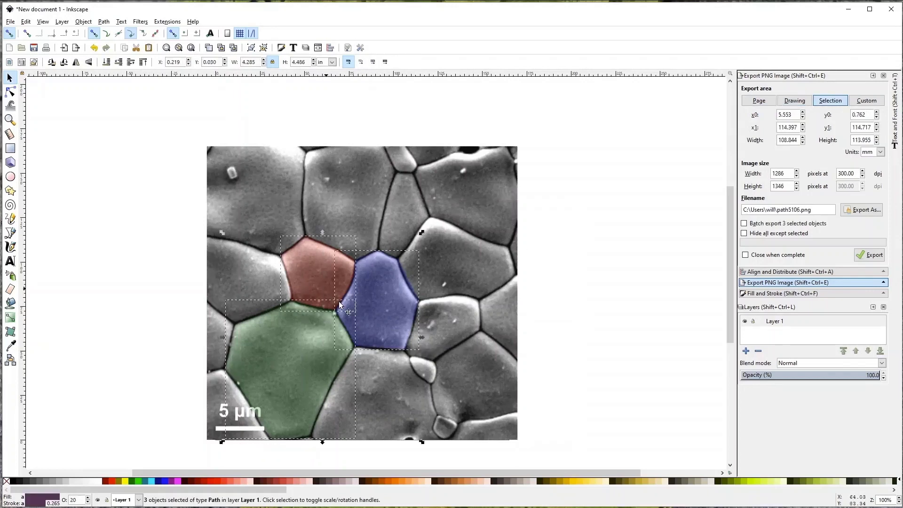
{"action": "left_click", "coordinate": [577, 328]}
{"action": "left_click", "coordinate": [510, 235]}
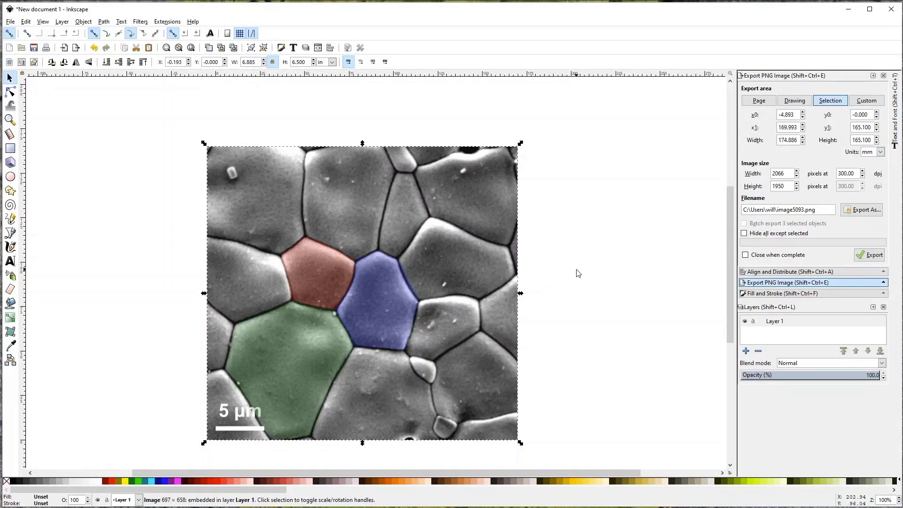
{"action": "left_click", "coordinate": [432, 219]}
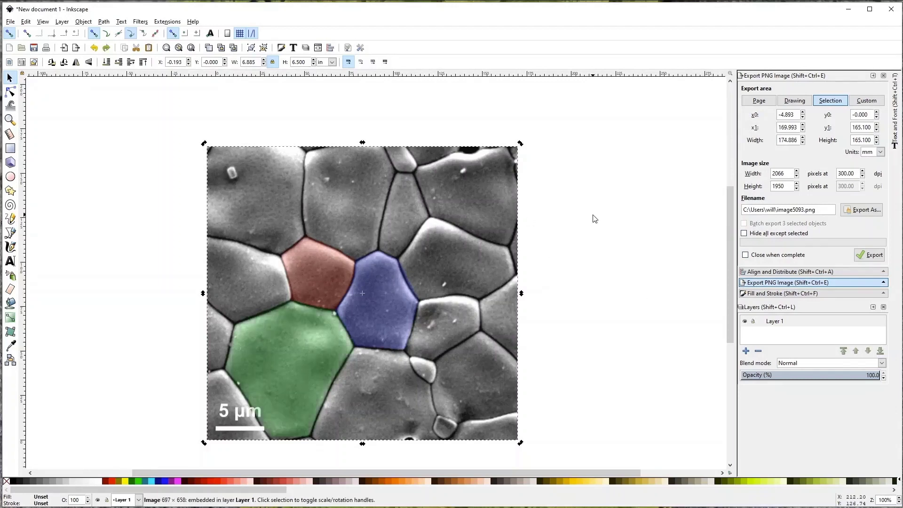
{"action": "left_click", "coordinate": [591, 217]}
Step: Export the page area as a PNG named "cover overlay example - 300 dpi" to the Desktop
{"action": "left_click", "coordinate": [767, 102]}
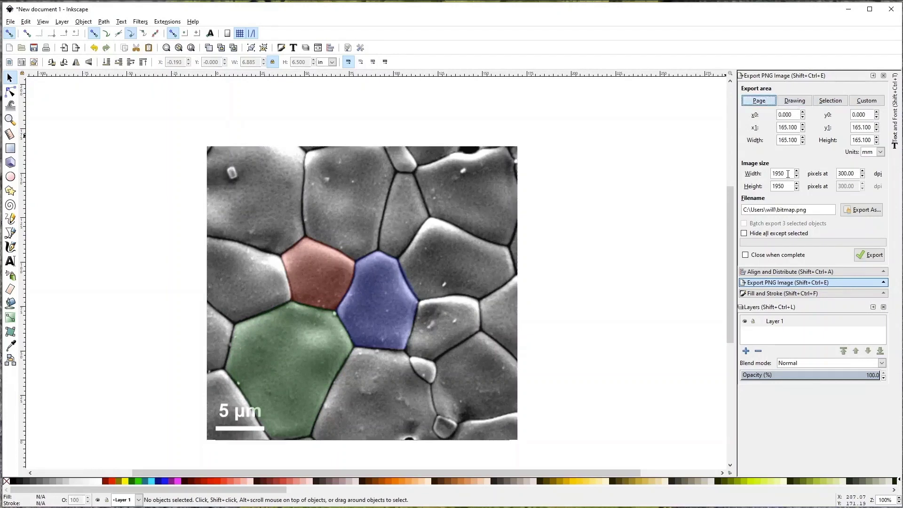
{"action": "left_click", "coordinate": [861, 209]}
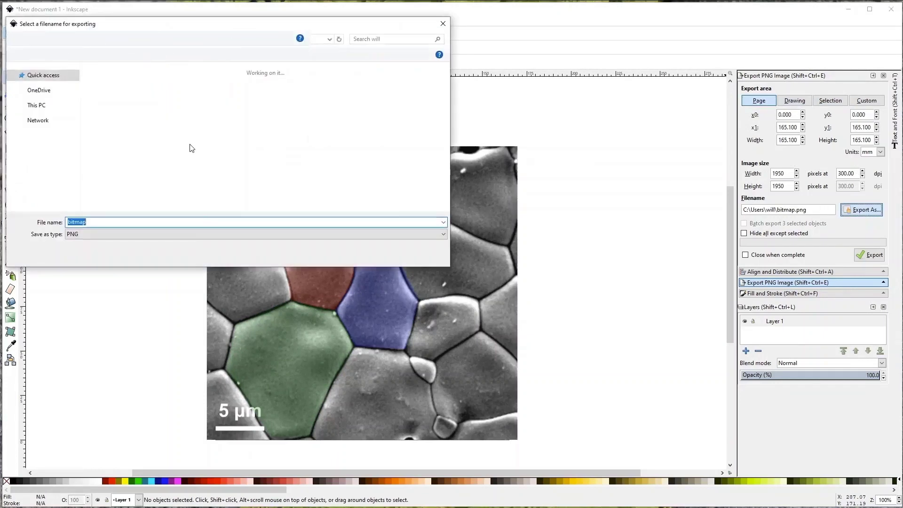
{"action": "scroll", "coordinate": [44, 183], "scroll_direction": "down", "scroll_amount": 2}
{"action": "left_click", "coordinate": [52, 156]}
{"action": "type", "text": "colver"}
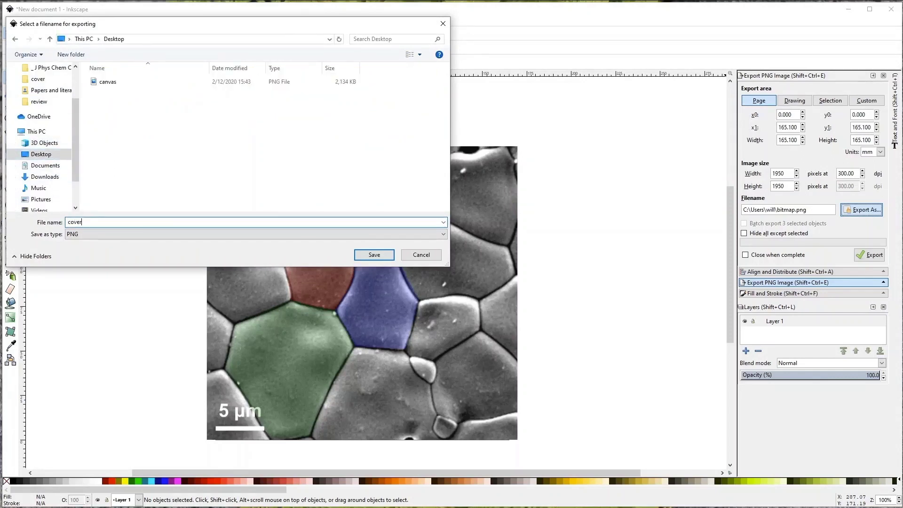
{"action": "key", "text": "BackSpace"}
{"action": "key", "text": "BackSpace"}
{"action": "type", "text": "l"}
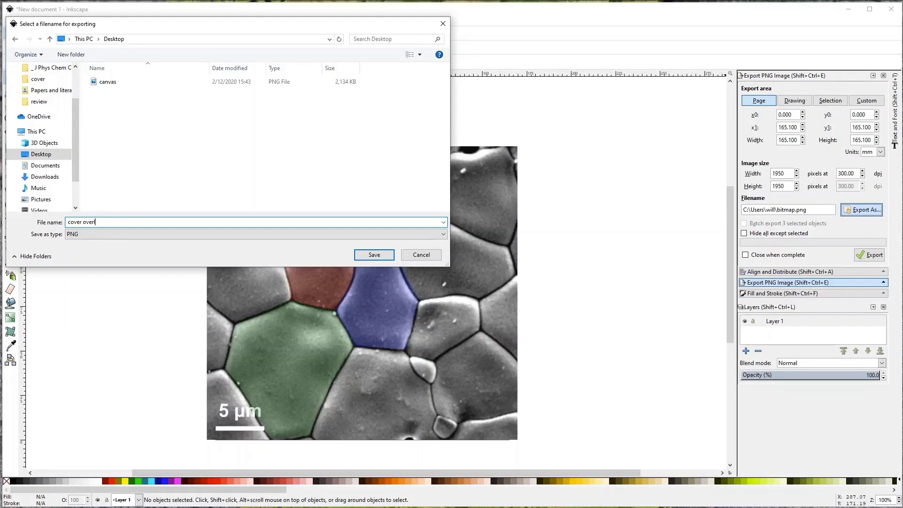
{"action": "type", "text": "ay example - 300 dpi"}
{"action": "key", "text": "Return"}
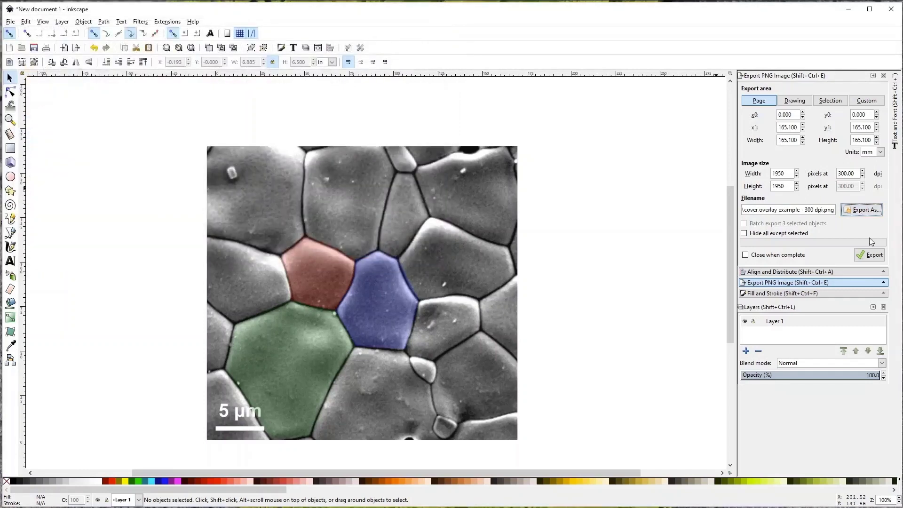
{"action": "left_click", "coordinate": [870, 255]}
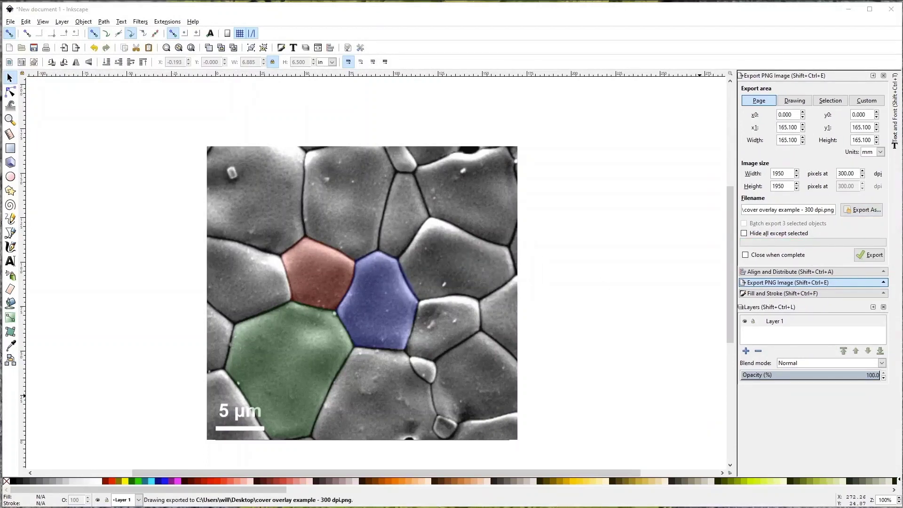
Step: Switch to Photos to compare the exported cover image with the drawing, and close the viewer
{"action": "key", "text": "alt+Tab"}
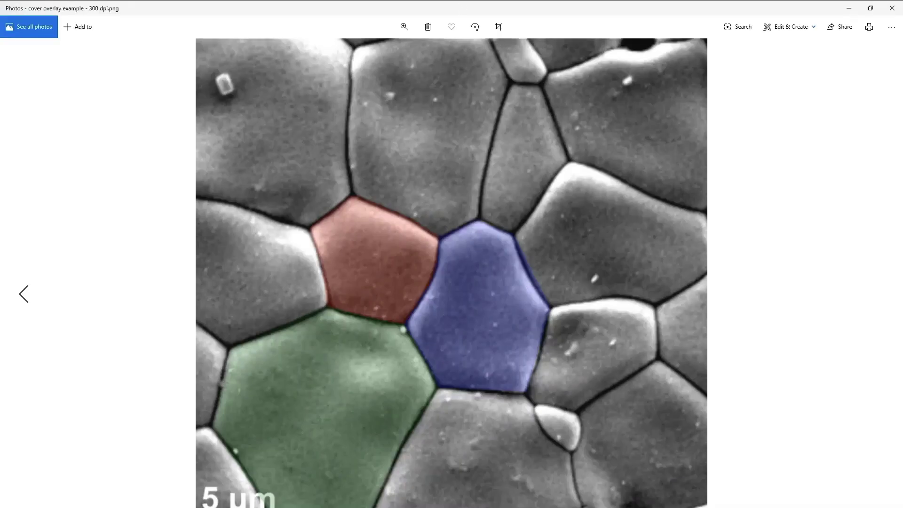
{"action": "double_click", "coordinate": [337, 9]}
{"action": "left_click_drag", "start_coordinate": [382, 32], "coordinate": [606, 42]}
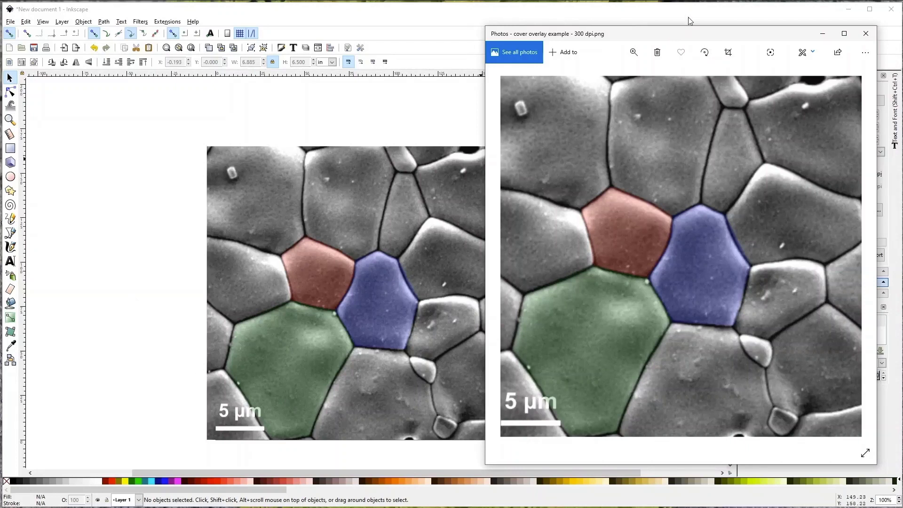
{"action": "left_click_drag", "start_coordinate": [677, 38], "coordinate": [466, 16]}
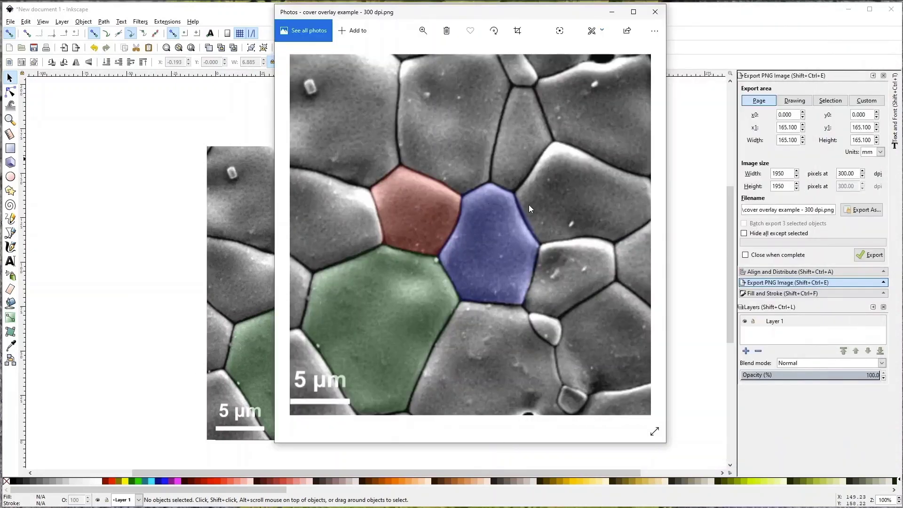
{"action": "left_click", "coordinate": [655, 12]}
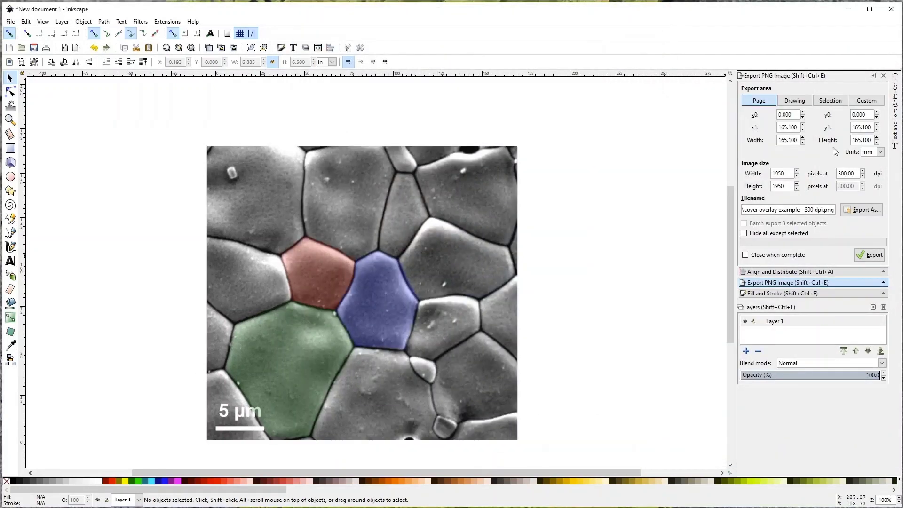